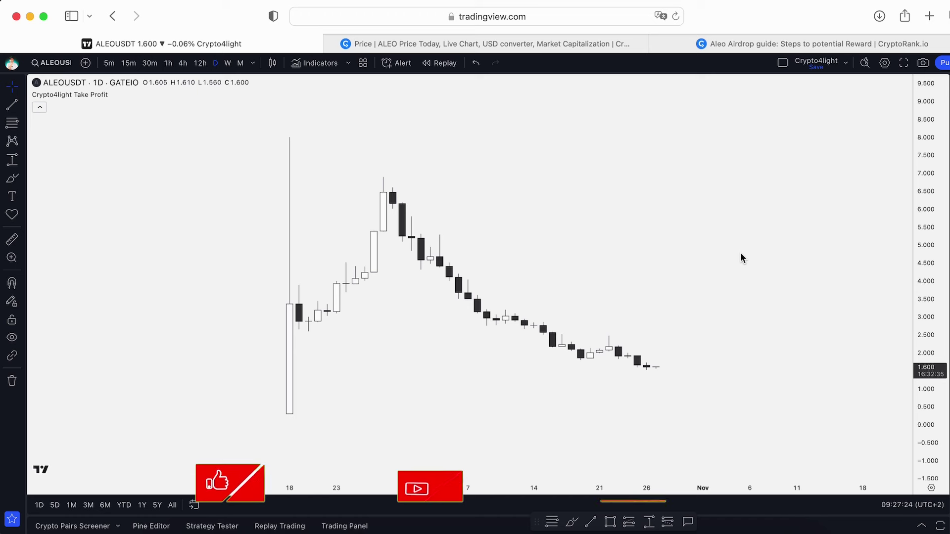
Look through CryptoRank's Aleo airdrop guide, price overview and fundraising pages.
scroll(667, 225, down, 1)
drag(660, 227, 656, 213)
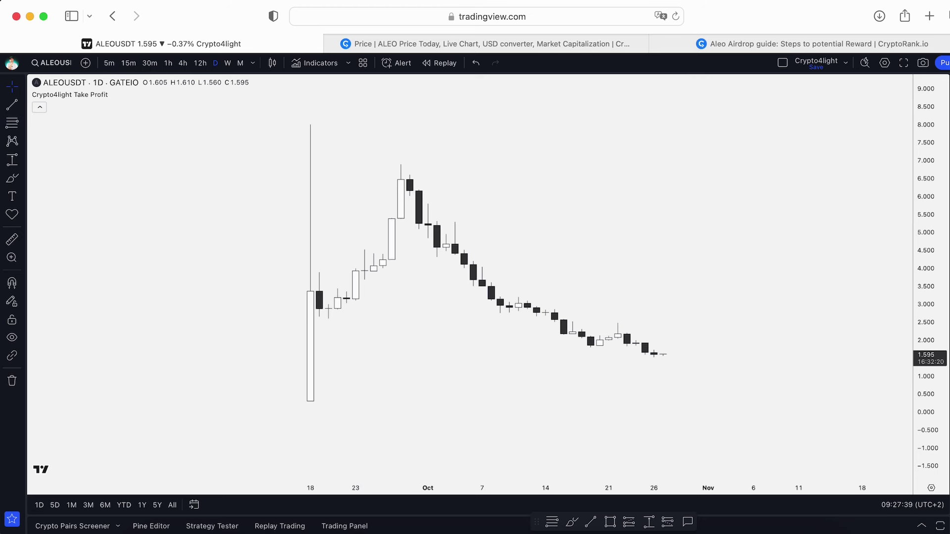
click(752, 45)
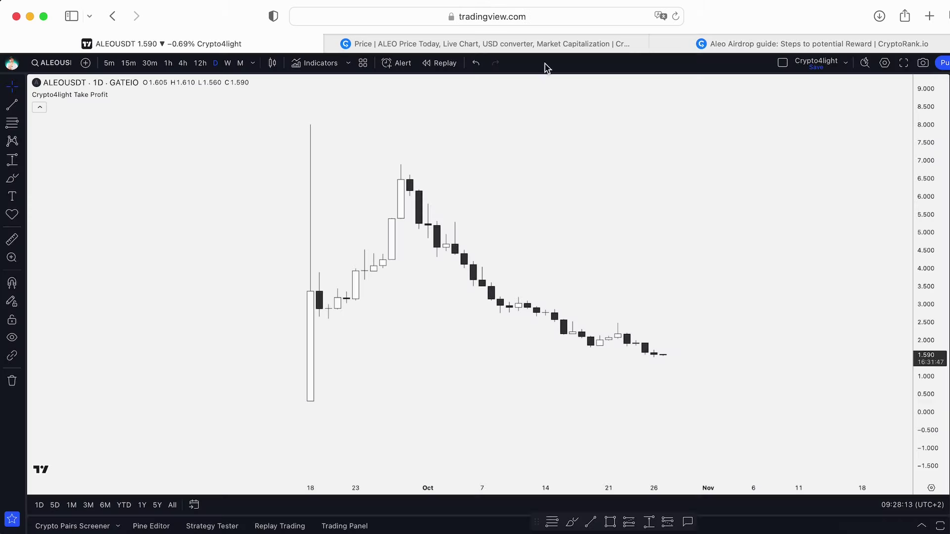
click(471, 43)
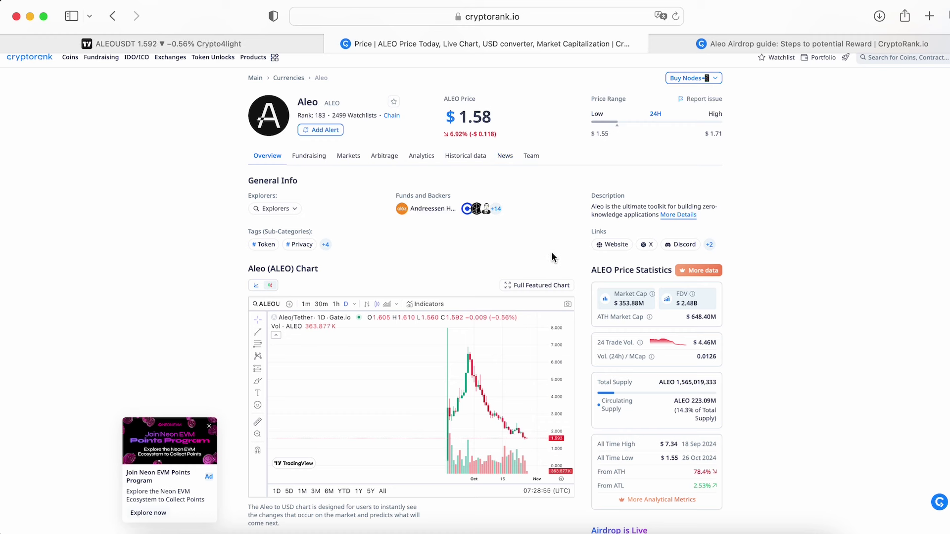
click(299, 157)
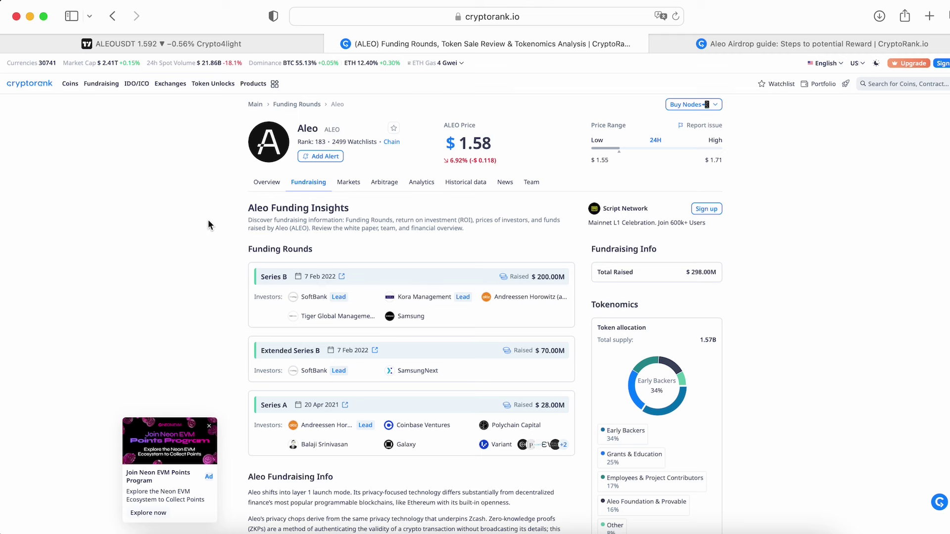
click(270, 186)
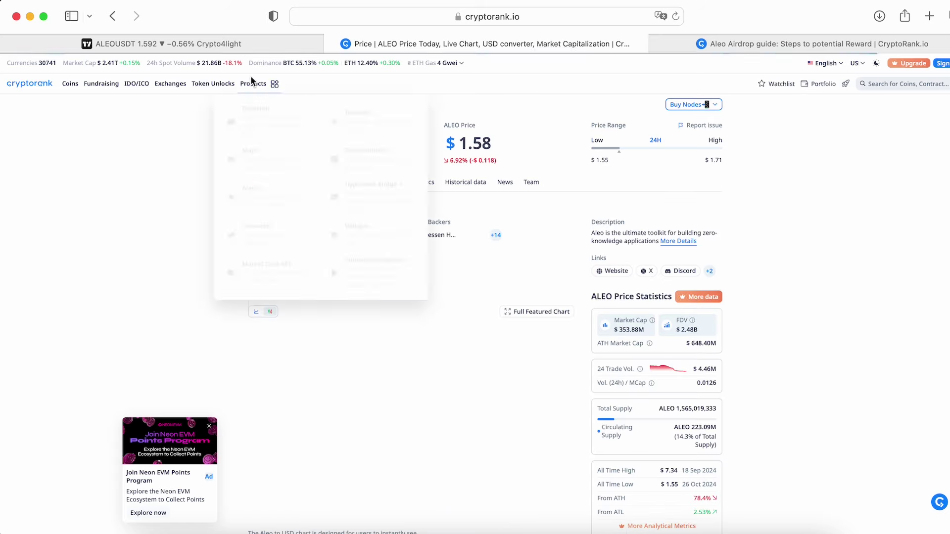
Return to the ALEOUSDT chart and draw a Fibonacci retracement on the 18 September candle from its 0.300 low to its 3.364 close.
click(243, 43)
drag(636, 238, 609, 230)
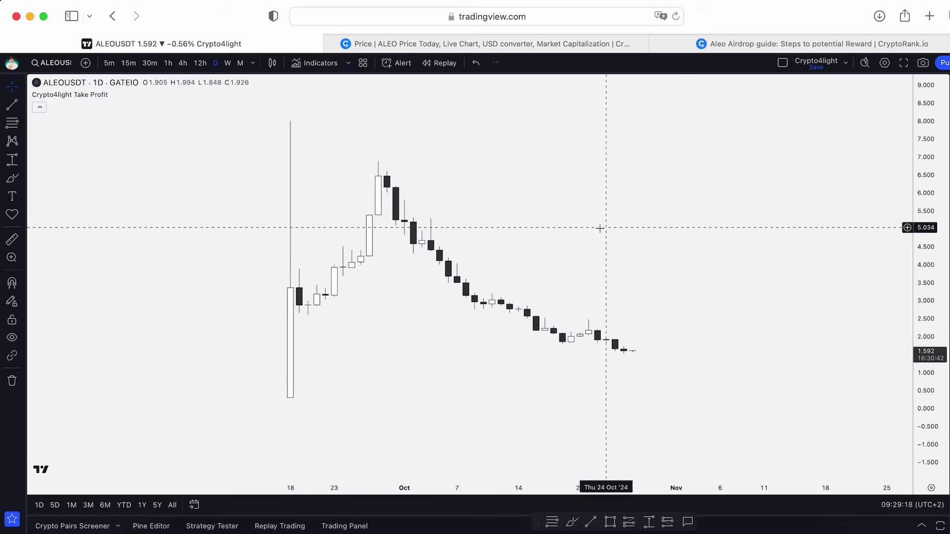
click(10, 124)
click(11, 283)
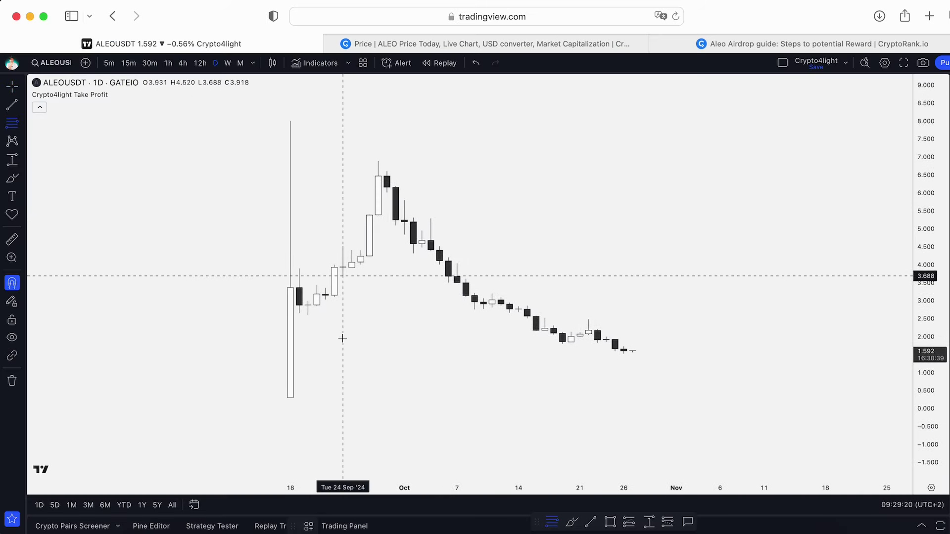
click(290, 395)
click(292, 288)
scroll(448, 200, right, 3)
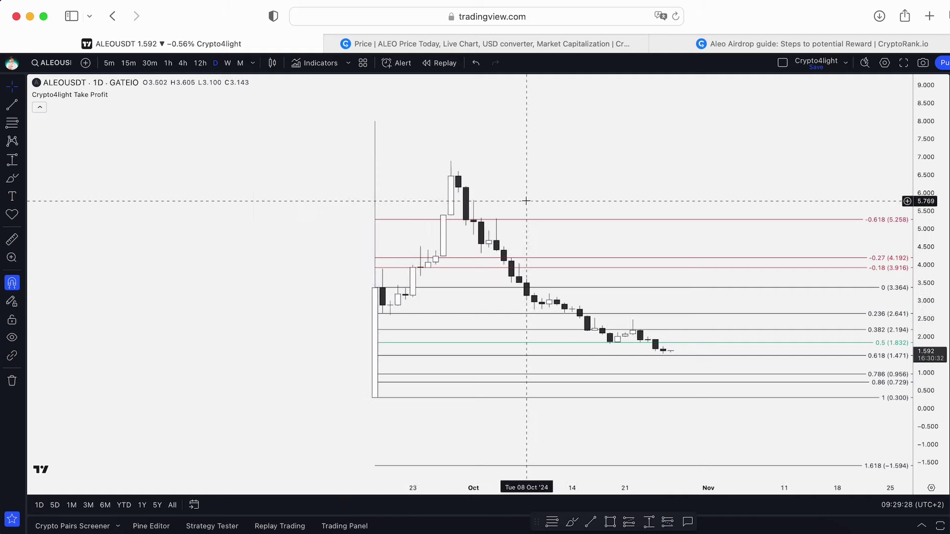
Draw a horizontal trend line from the 18 September candle's 8.000 high to 27 October.
drag(943, 194, 943, 241)
drag(600, 161, 608, 185)
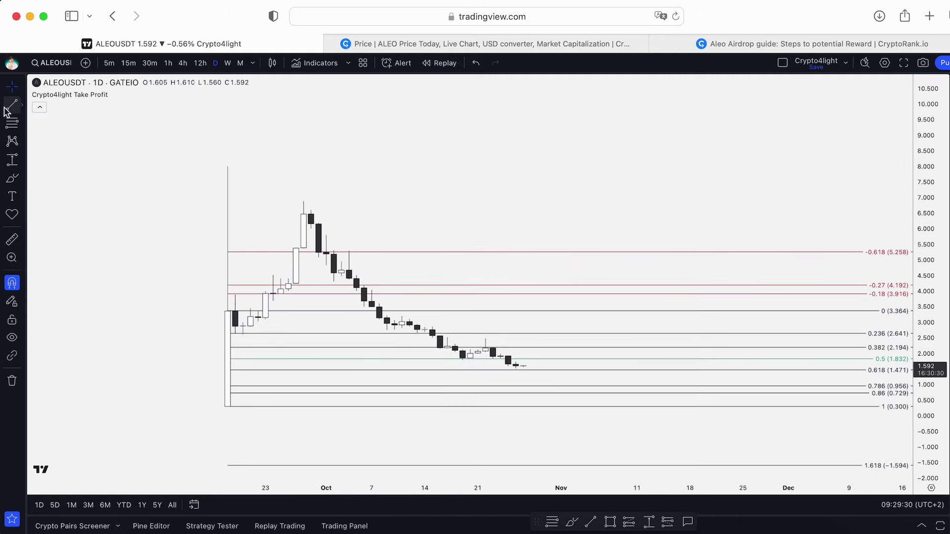
click(12, 105)
click(12, 283)
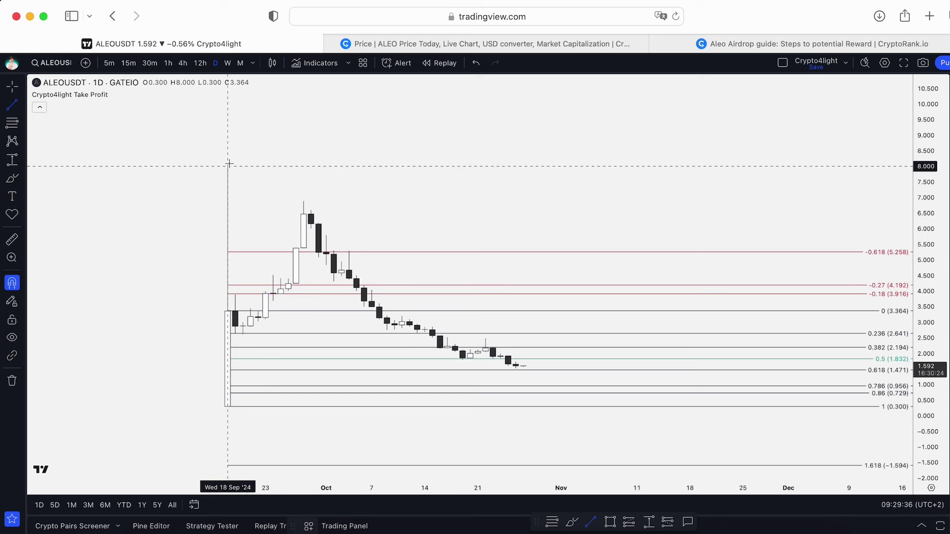
shift+click(520, 161)
click(532, 143)
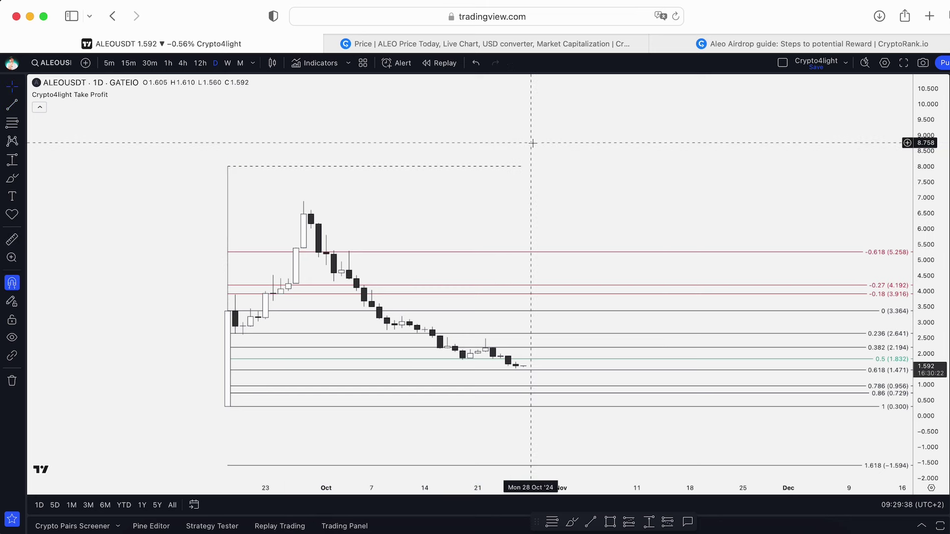
Apply the Target drawing template to the horizontal line at 8.000.
drag(495, 143, 604, 145)
scroll(653, 188, right, 3)
click(591, 169)
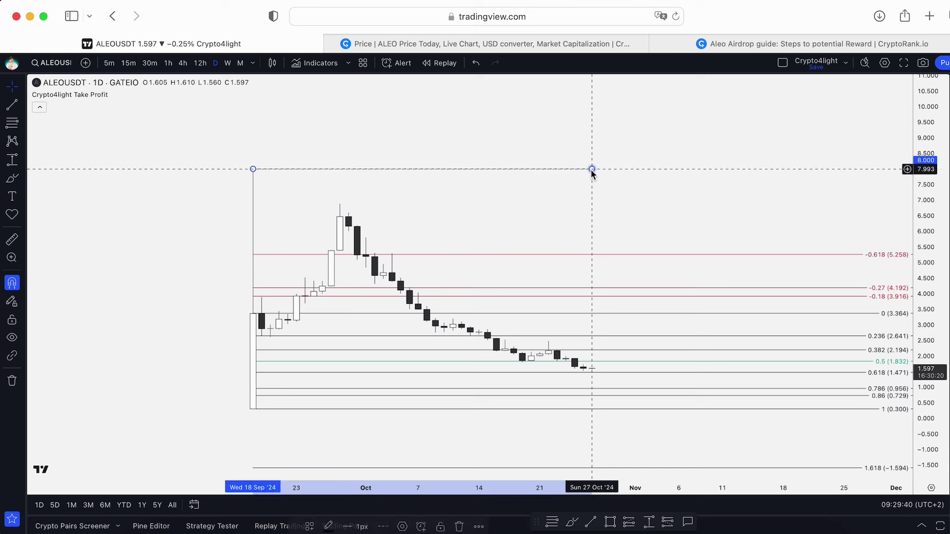
click(310, 526)
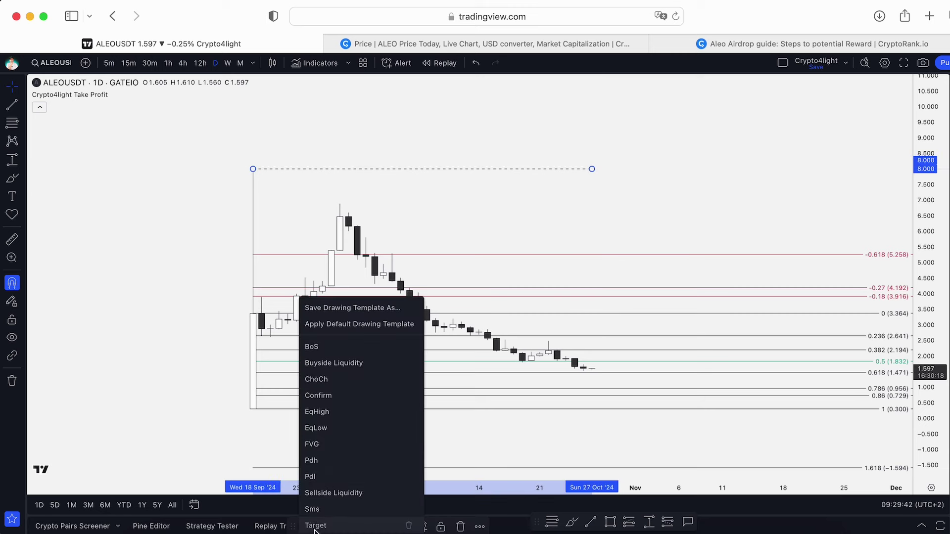
click(314, 525)
scroll(621, 170, down, 1)
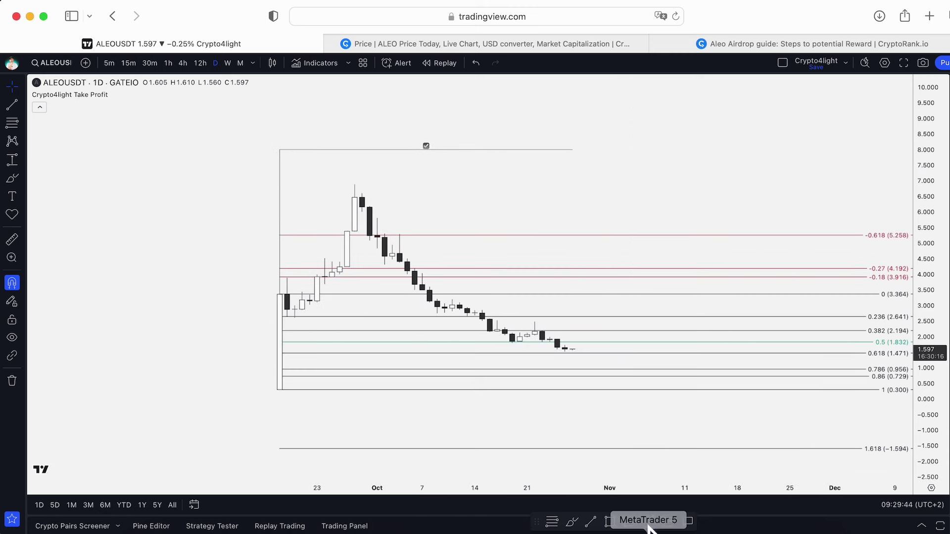
Brush a cross over the 0.300 level in early November with magnet snapping off, and undo it.
click(572, 522)
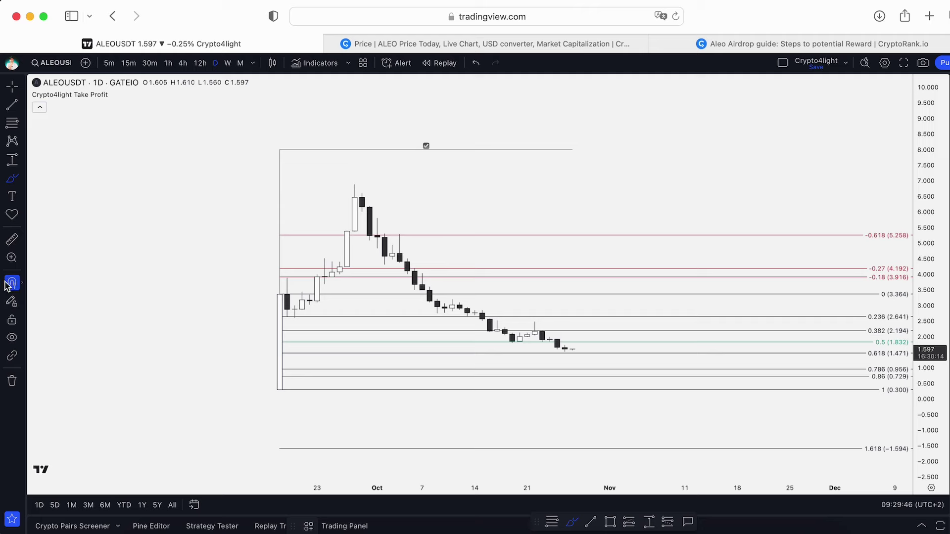
drag(647, 380, 617, 407)
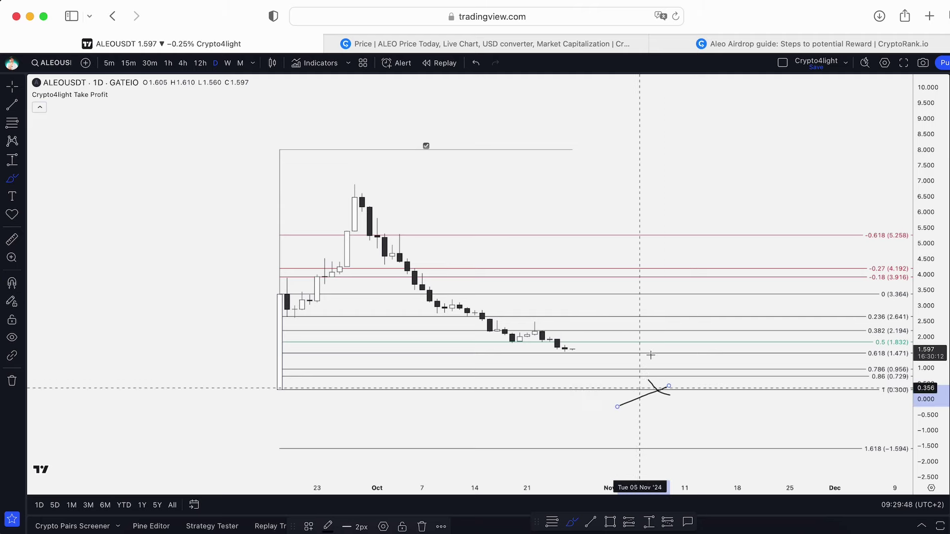
click(476, 67)
drag(935, 380, 934, 353)
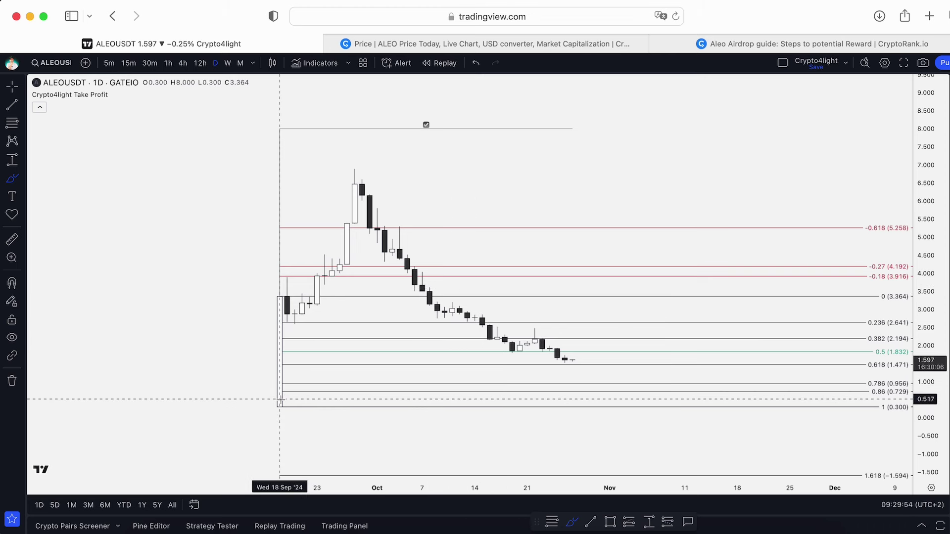
Sketch brush strokes beside the first candles and upward from the latest price, and undo them.
scroll(578, 327, up, 1)
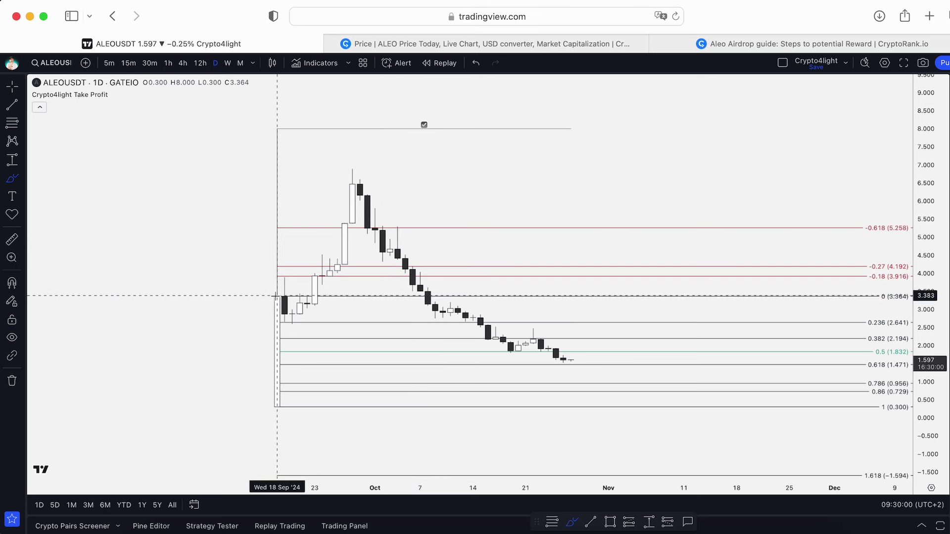
mouse_move(300, 259)
mouse_down()
mouse_move(873, 438)
mouse_move(141, 277)
mouse_up()
click(476, 63)
mouse_move(299, 273)
mouse_down()
mouse_move(300, 297)
mouse_move(623, 273)
mouse_move(306, 281)
mouse_up()
mouse_move(594, 368)
mouse_down()
mouse_move(692, 341)
mouse_move(774, 337)
mouse_move(799, 356)
mouse_move(817, 75)
mouse_up()
click(476, 63)
click(476, 63)
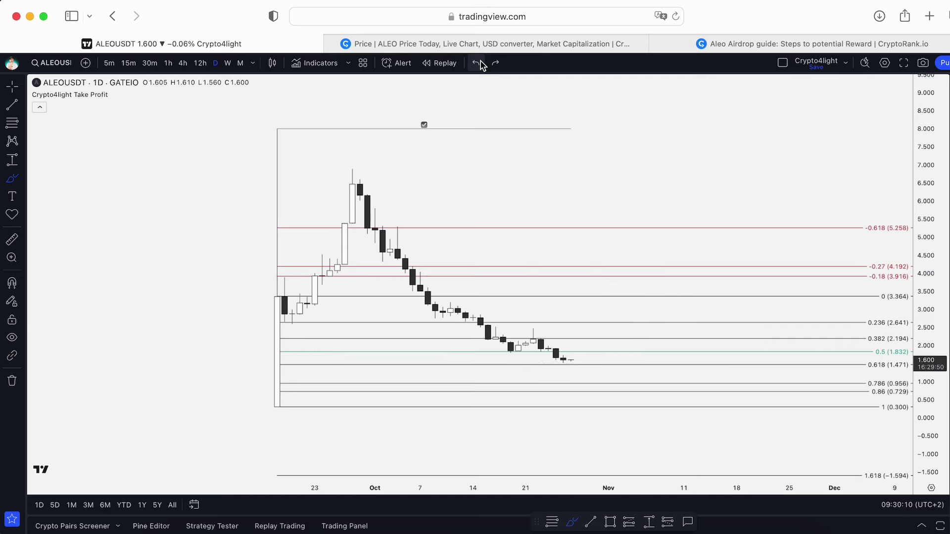
Mark the area around the 0.300 level with another brush cross, undo it and return to the cursor.
drag(638, 377, 655, 398)
drag(661, 380, 624, 402)
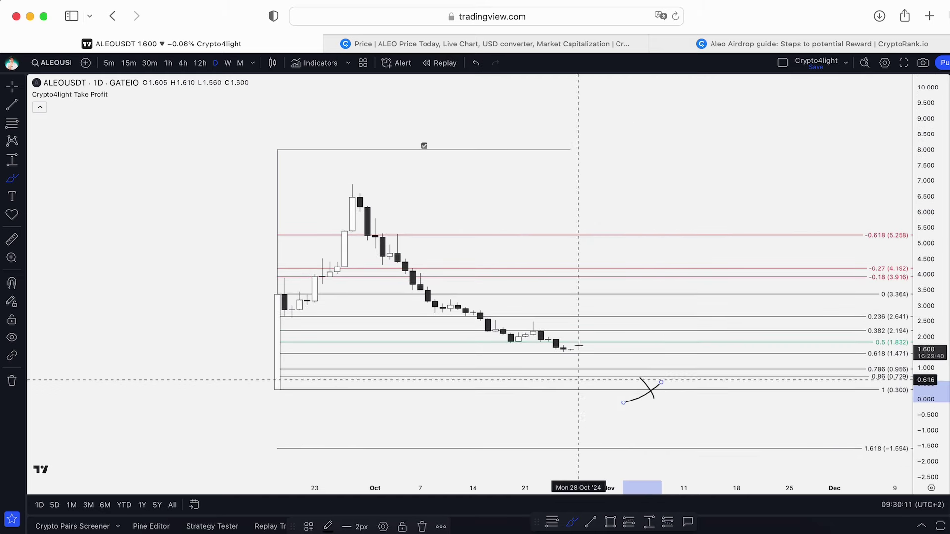
click(476, 64)
click(476, 64)
mouse_move(929, 383)
mouse_down()
mouse_move(924, 361)
mouse_move(923, 370)
mouse_up()
click(6, 92)
Circle the early candle low at the 0.236 level with the brush, and try a stroke along the -0.18 level before undoing it.
scroll(173, 186, down, 1)
drag(309, 190, 215, 200)
scroll(378, 205, down, 2)
drag(504, 203, 470, 198)
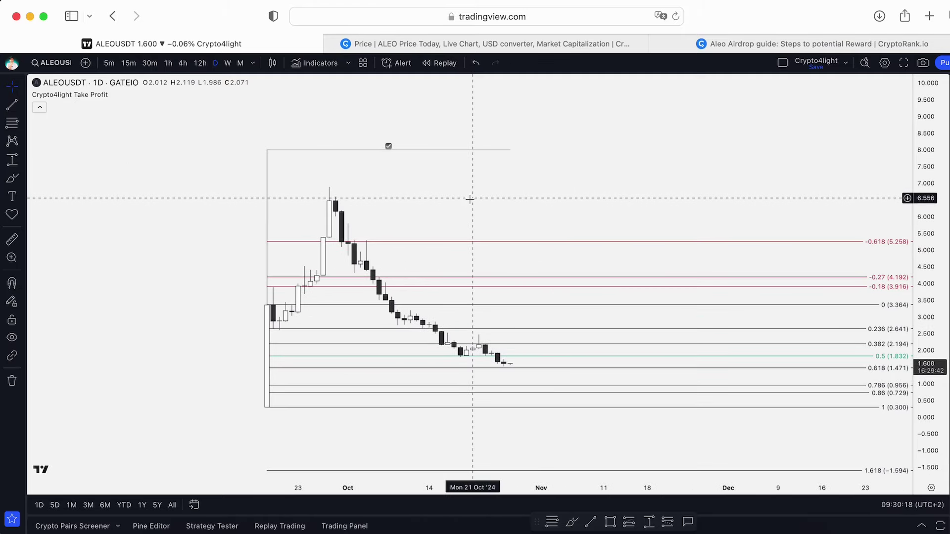
scroll(470, 198, left, 2)
scroll(471, 195, right, 3)
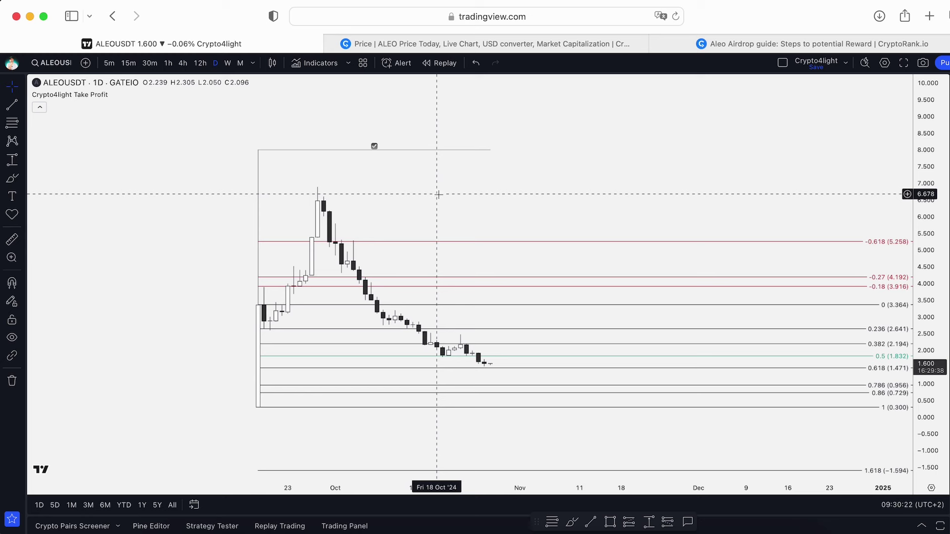
click(571, 523)
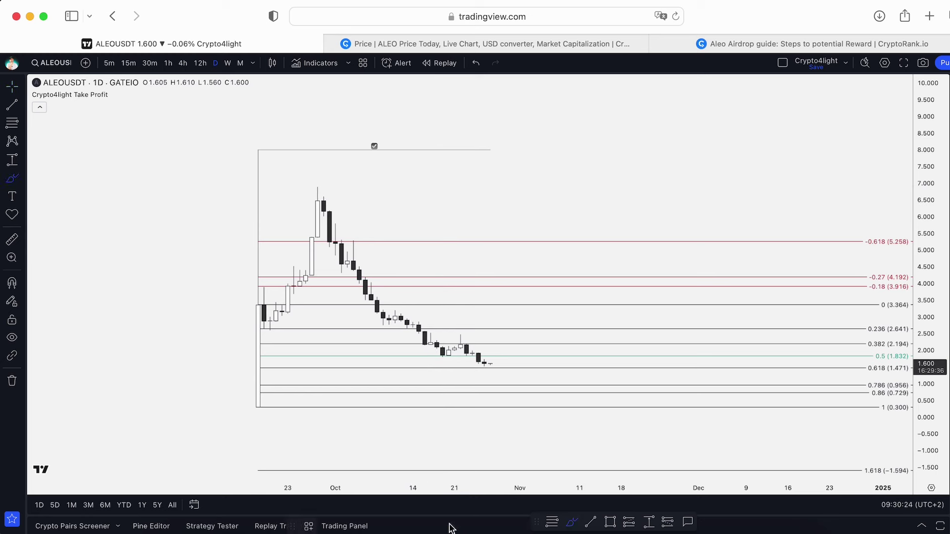
mouse_move(271, 322)
mouse_down()
mouse_move(280, 330)
mouse_move(271, 325)
mouse_up()
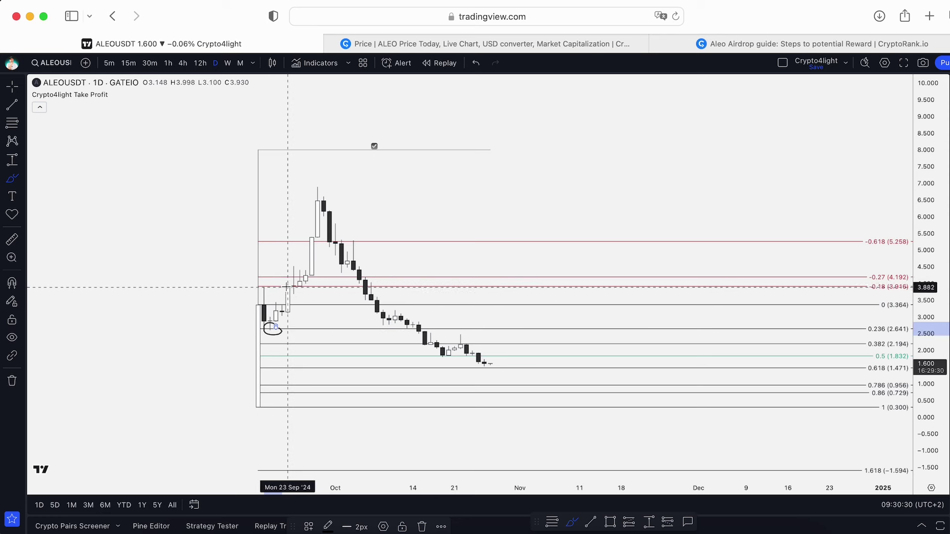
drag(288, 275, 317, 286)
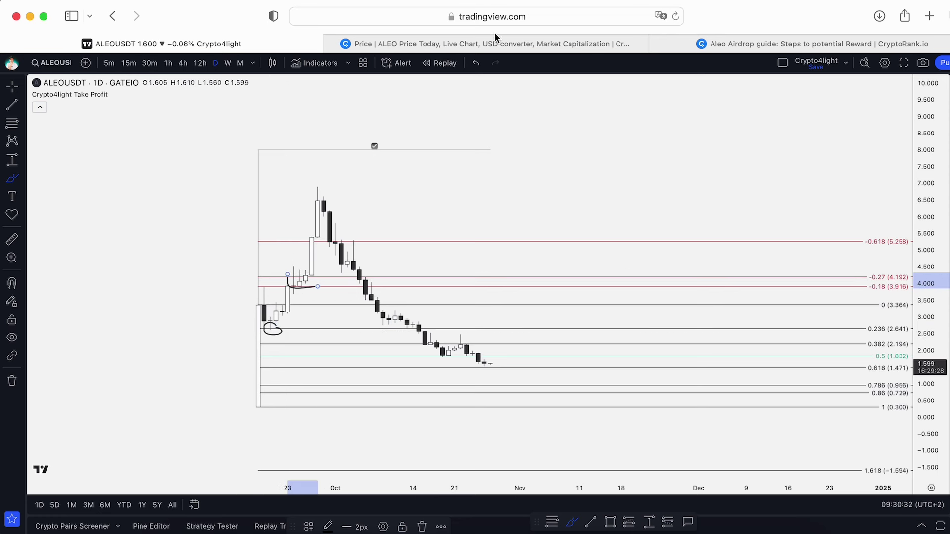
click(476, 63)
Shade the zone between the -0.27 and -0.18 levels with a rectangle from 8 October to 10 December, and delete the brush circle.
click(610, 521)
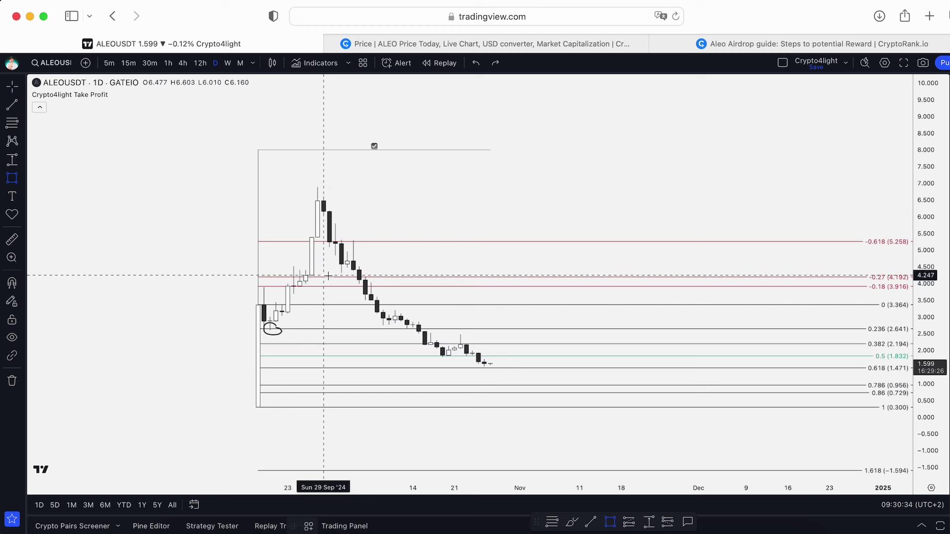
mouse_move(377, 277)
mouse_down()
mouse_move(723, 277)
mouse_move(752, 285)
mouse_up()
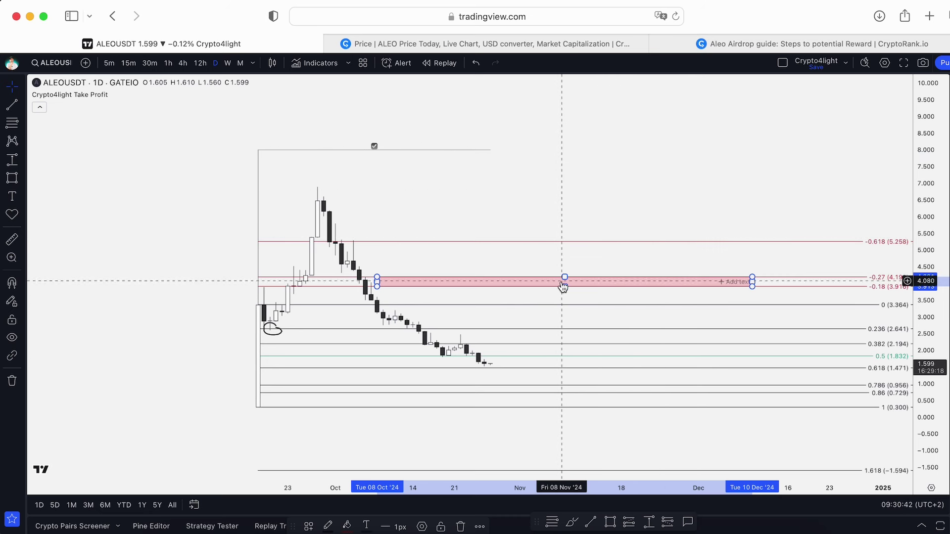
scroll(561, 281, up, 1)
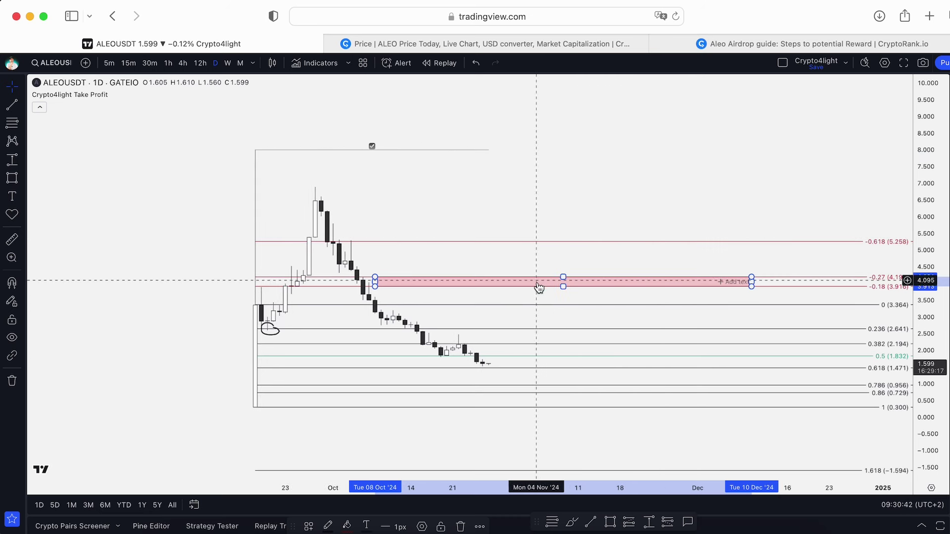
click(274, 328)
key(Delete)
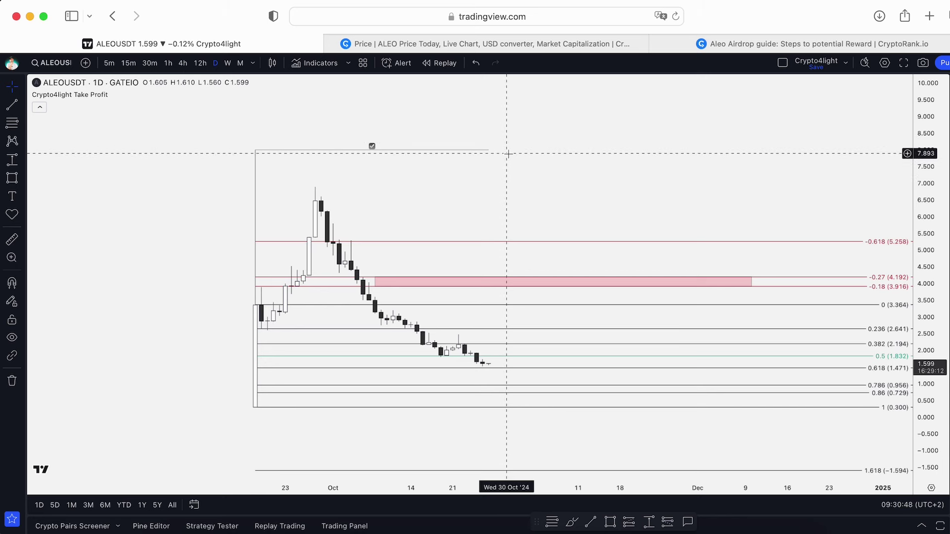
Draw a rectangle from about 1.816 to 1.482 between the 0.5 and 0.618 levels, ending 27 November, and fill it teal.
scroll(514, 223, up, 1)
click(542, 329)
drag(524, 238, 567, 233)
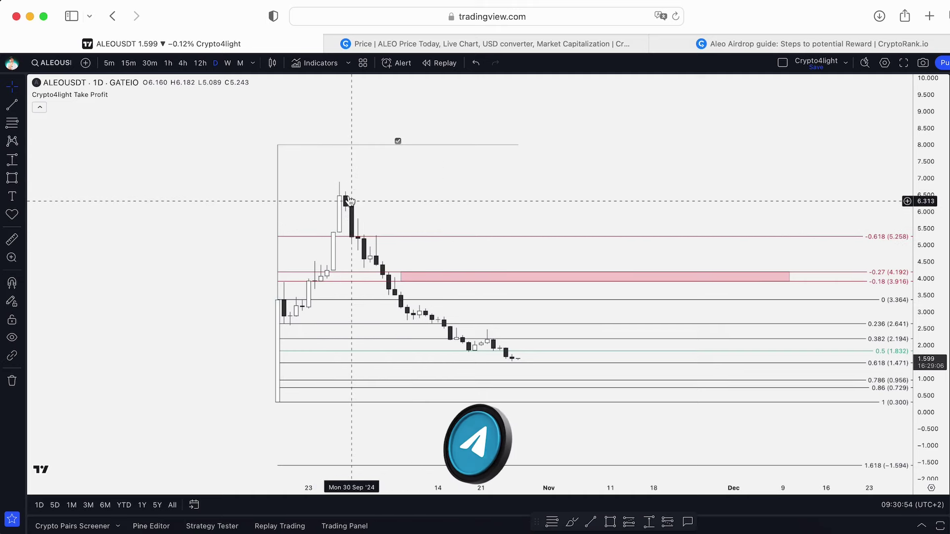
scroll(403, 268, up, 1)
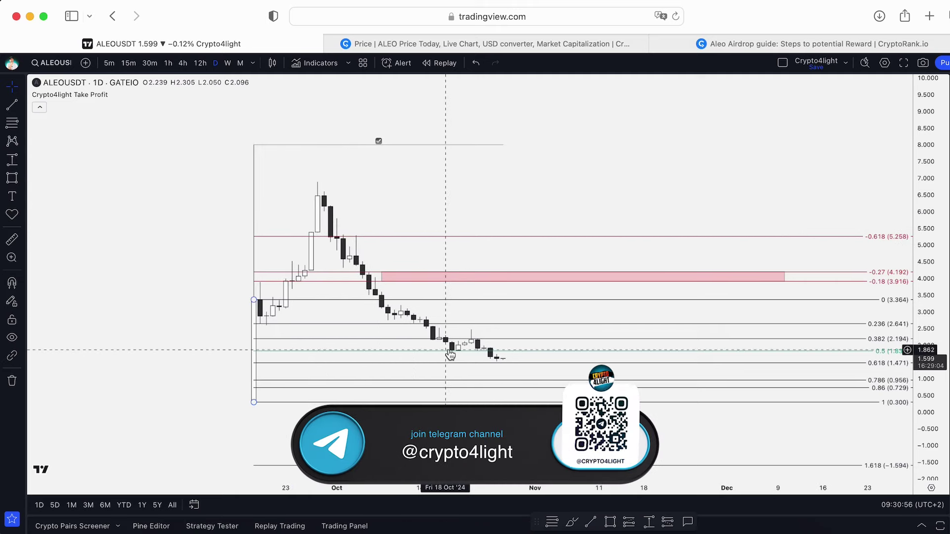
click(609, 524)
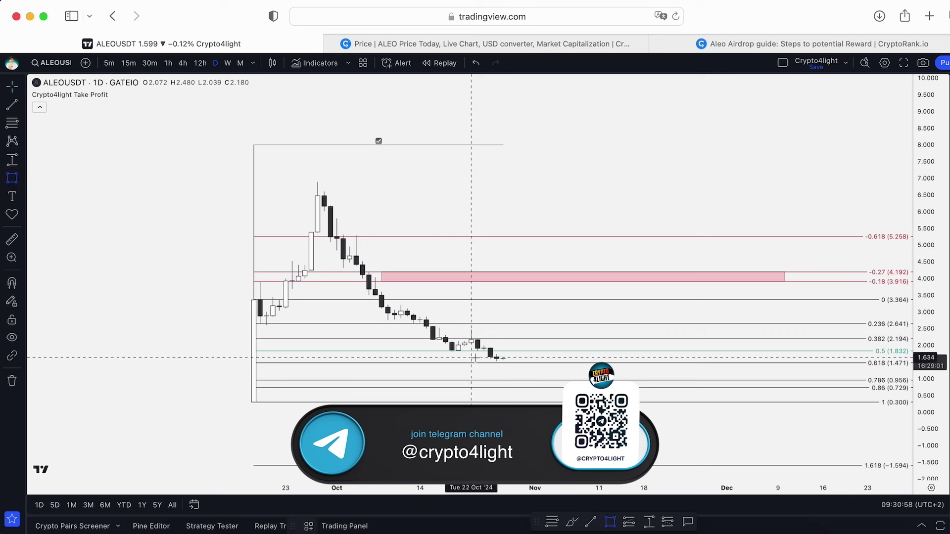
click(400, 352)
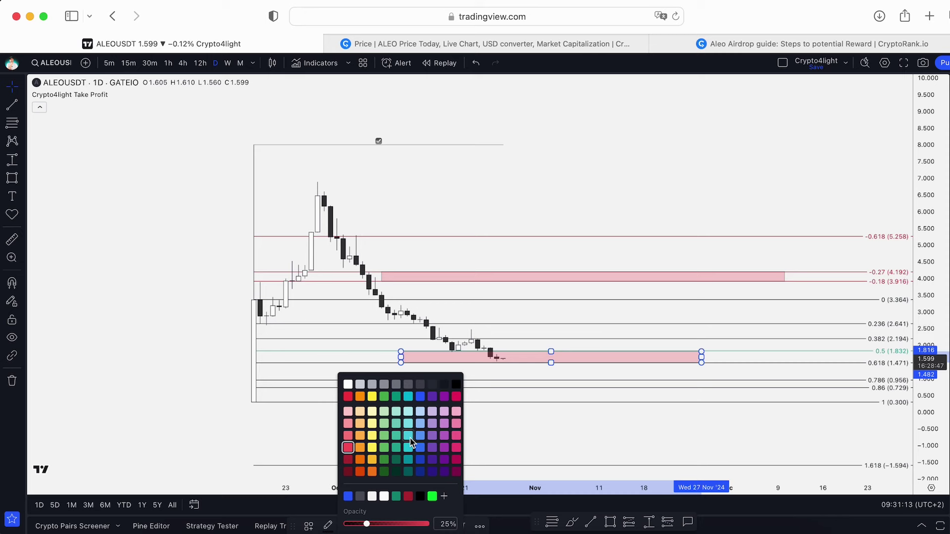
click(408, 438)
Stretch the teal rectangle to end on 10 December and start on 8 October, matching the red zone's width.
drag(573, 307, 602, 307)
drag(927, 329, 928, 349)
drag(668, 368, 748, 368)
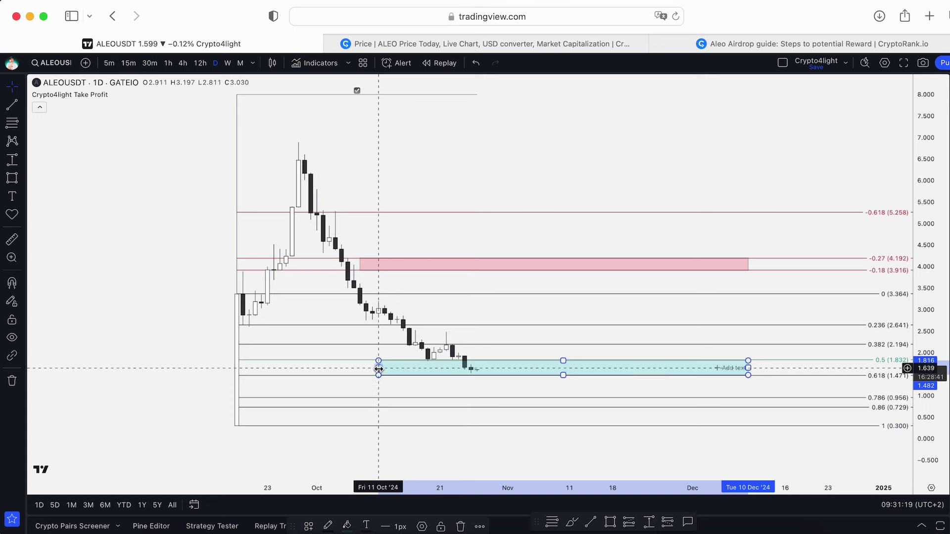
drag(378, 368, 366, 369)
click(464, 185)
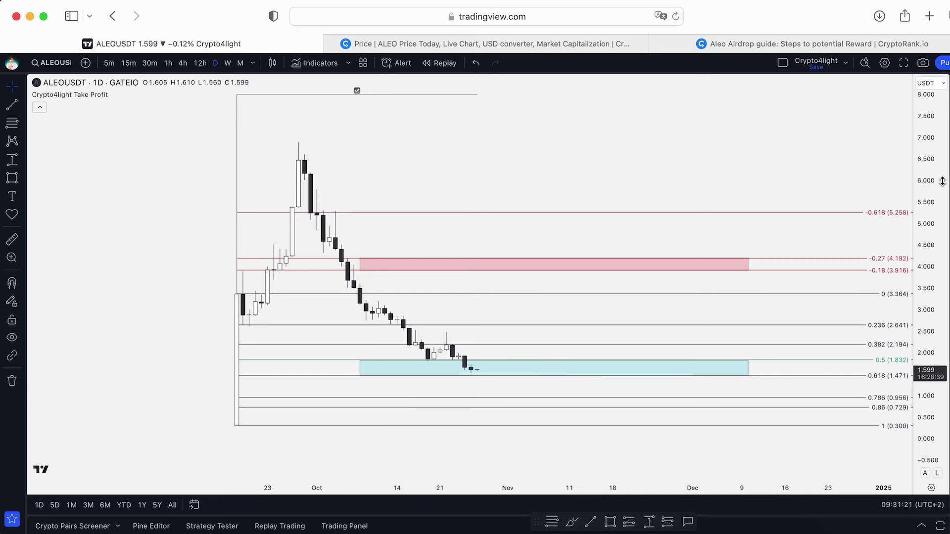
Shade the zone between the 0.786 and 0.86 levels with a rectangle from 8 October to 11 December, and fill it green.
drag(925, 182, 925, 219)
drag(711, 168, 668, 162)
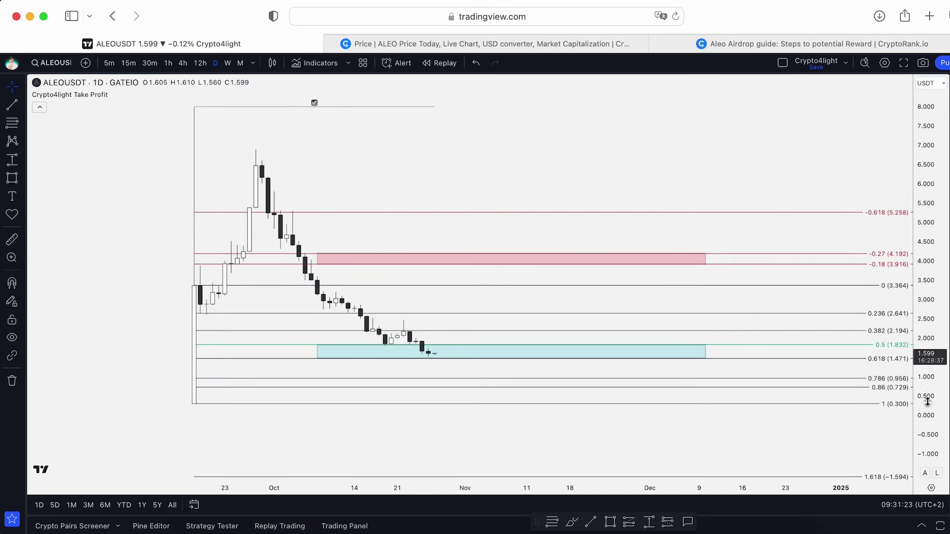
drag(929, 417, 922, 364)
click(612, 522)
click(317, 413)
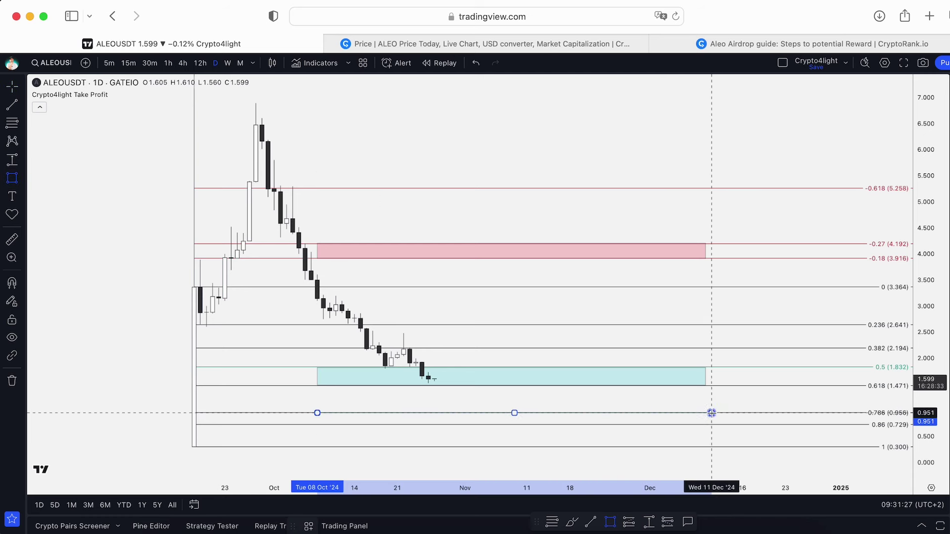
click(712, 425)
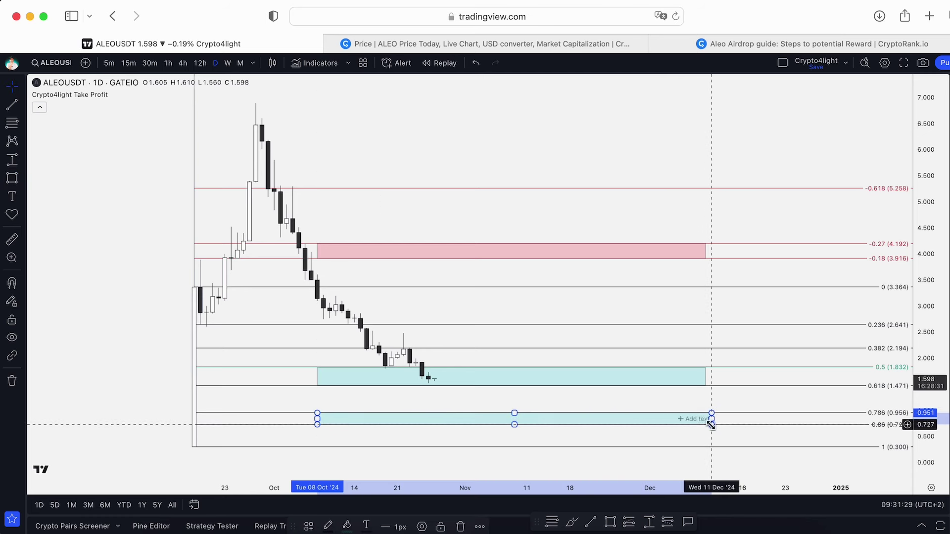
click(348, 526)
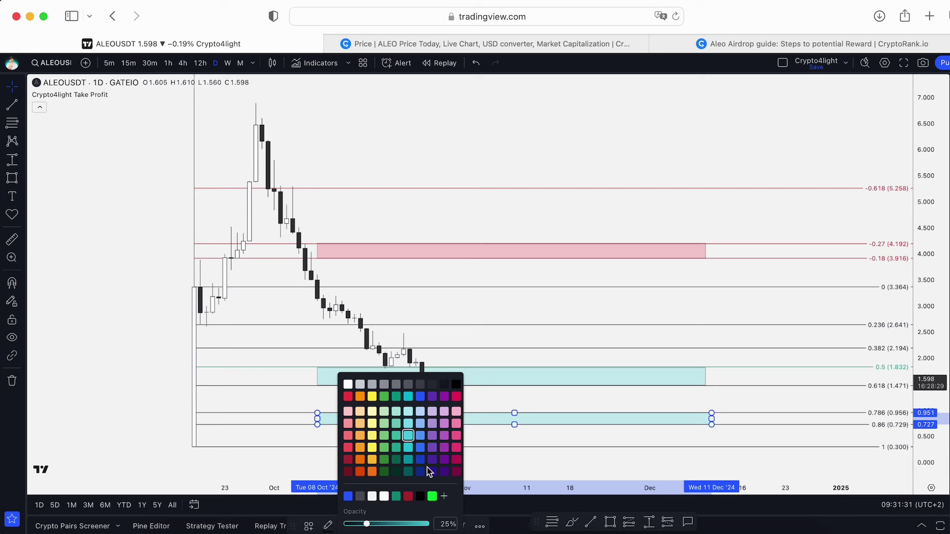
click(398, 446)
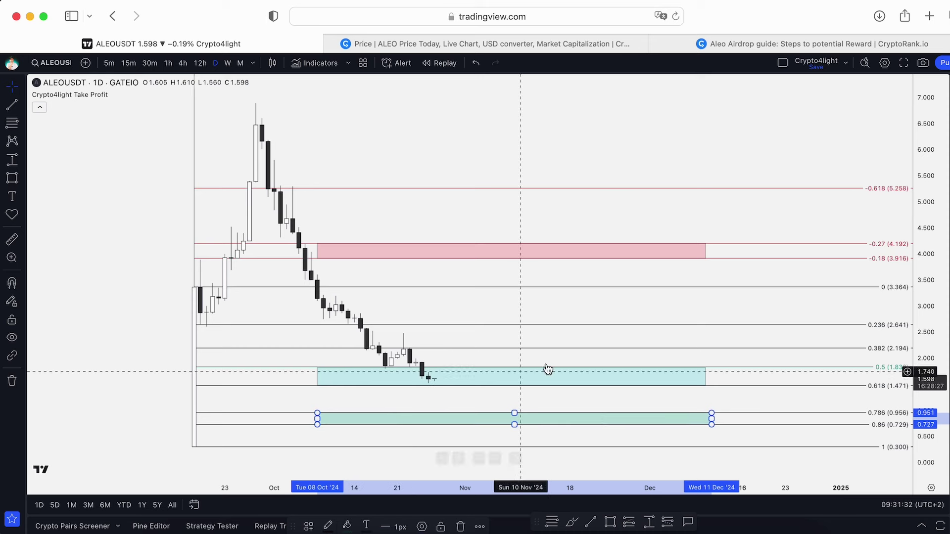
click(601, 337)
Examine the whole ALEOUSDT price history against the Fibonacci levels and the three shaded zones.
scroll(600, 336, down, 4)
drag(920, 316, 920, 416)
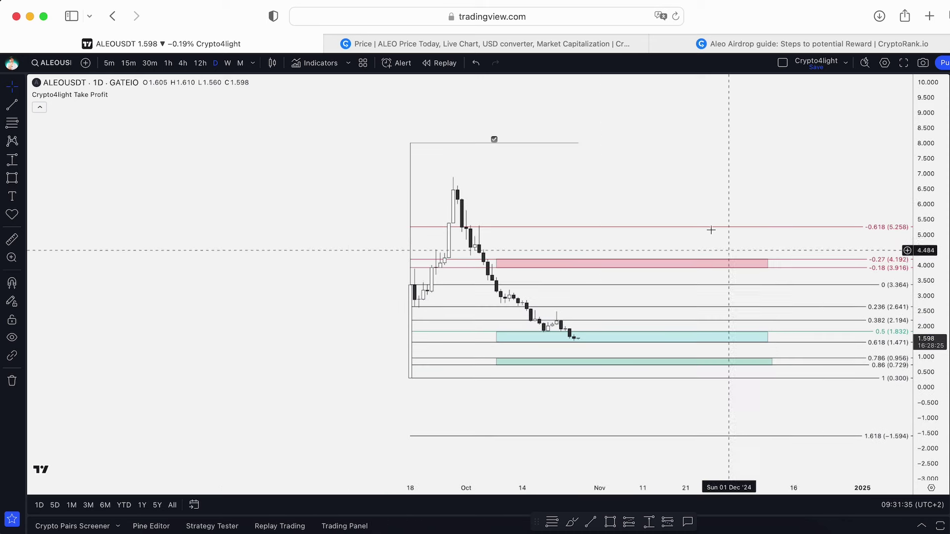
drag(684, 195, 605, 233)
scroll(605, 233, up, 4)
drag(519, 230, 647, 223)
drag(932, 299, 922, 243)
drag(676, 184, 679, 182)
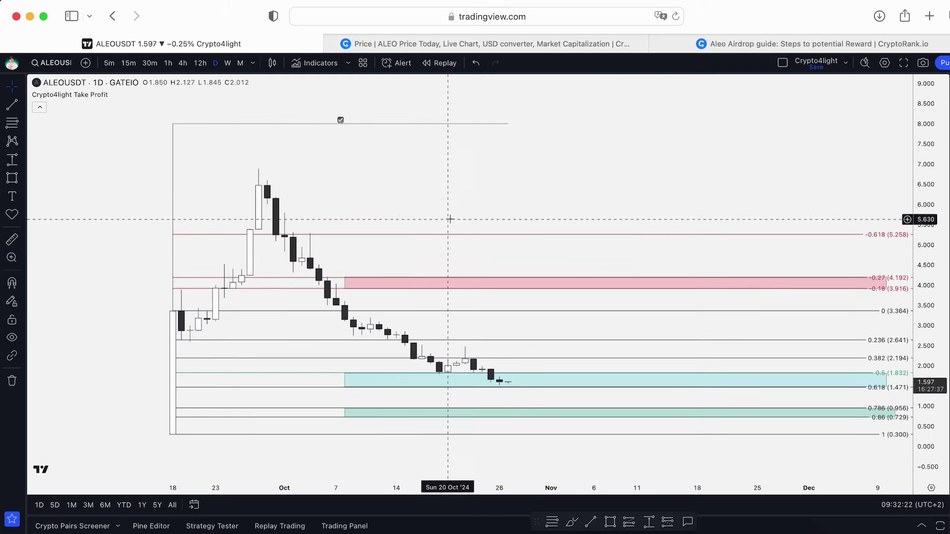
drag(493, 212, 445, 210)
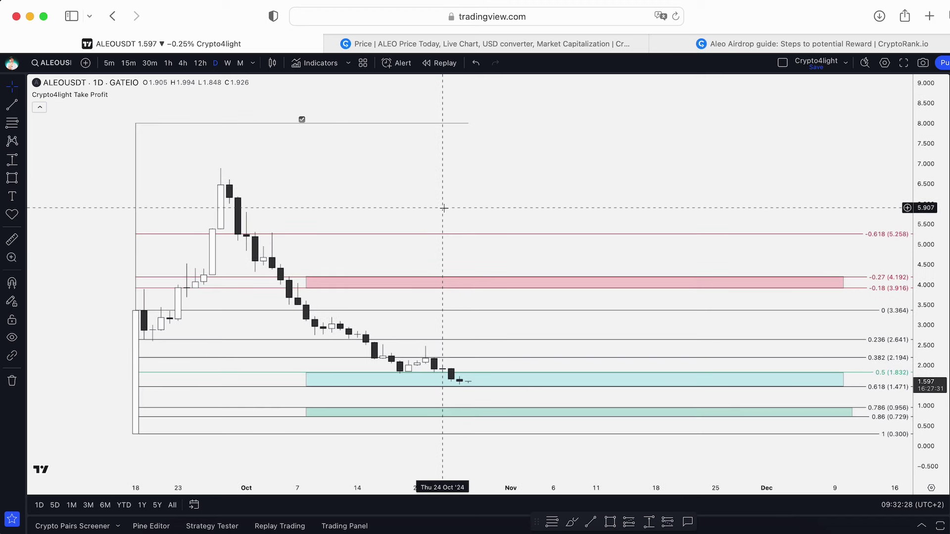
scroll(489, 208, down, 1)
drag(658, 212, 637, 205)
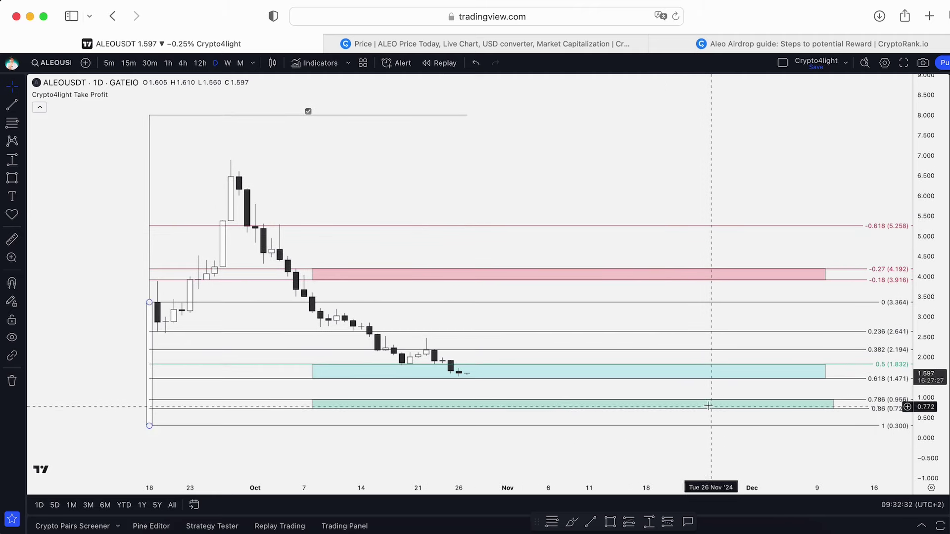
Brush a horizontal line through the teal zone from the latest candle to 26 November, and undo it.
click(573, 523)
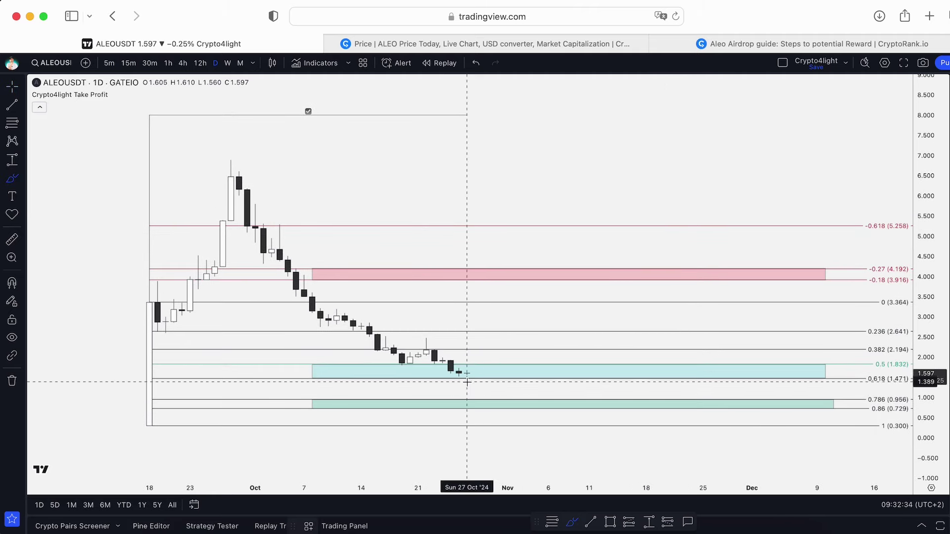
drag(453, 370, 623, 371)
drag(468, 370, 711, 371)
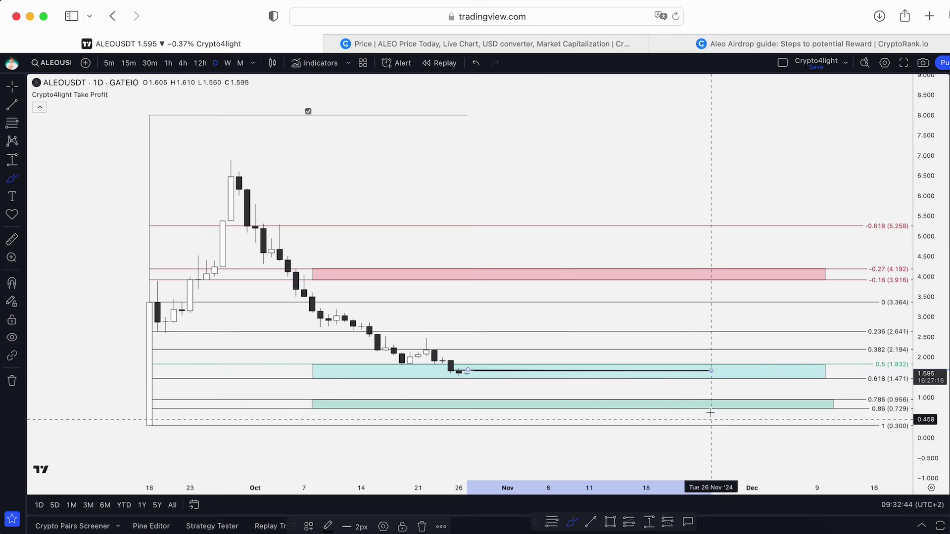
click(478, 65)
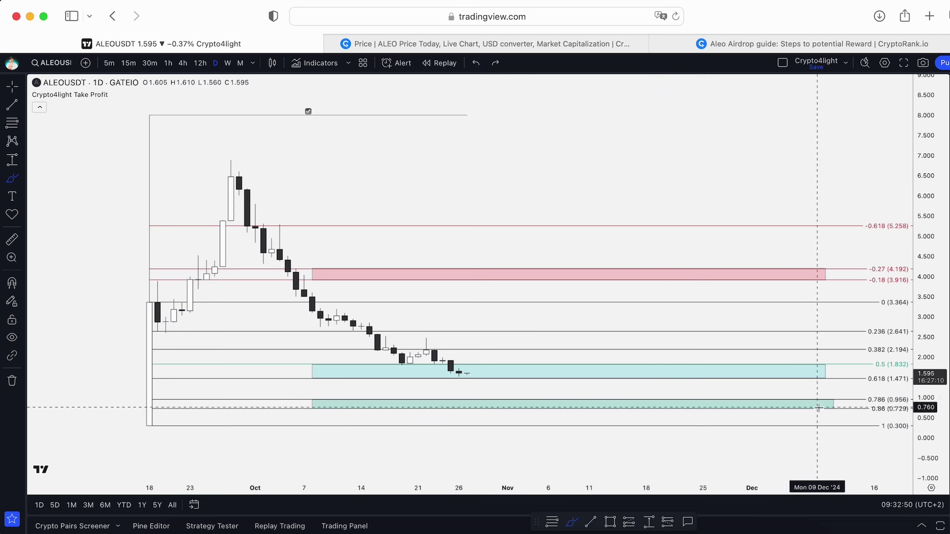
Measure the price drop from the latest price to the 0.86 level, and discard the measurement.
click(649, 522)
click(499, 374)
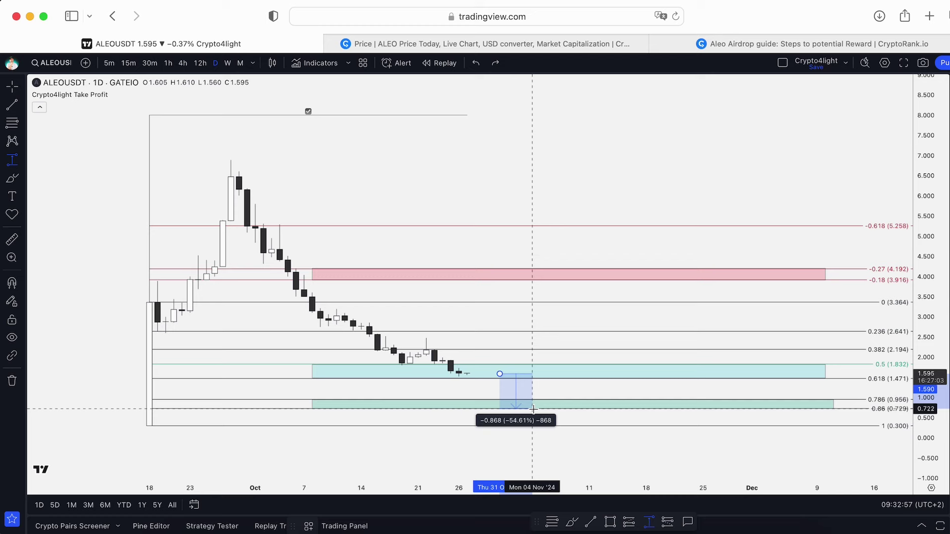
key(Escape)
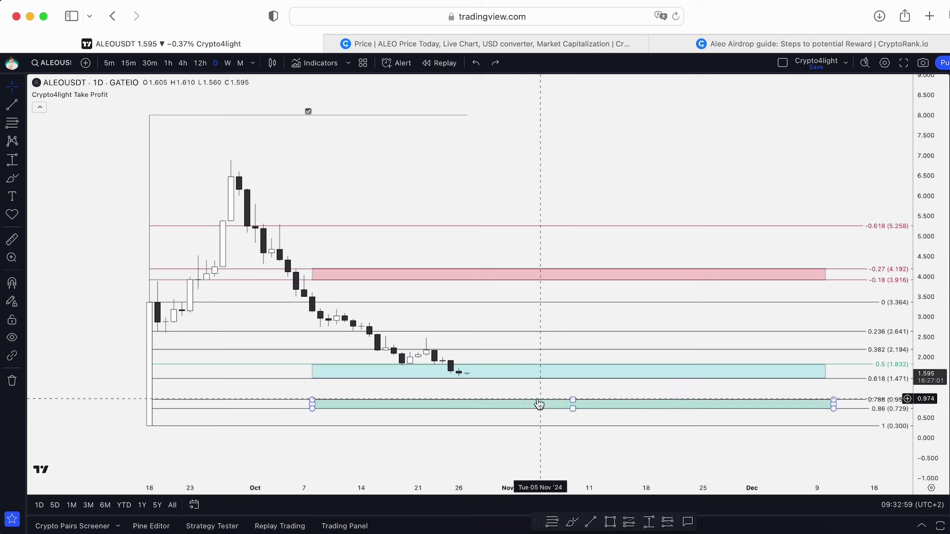
drag(525, 252, 539, 263)
scroll(539, 264, down, 1)
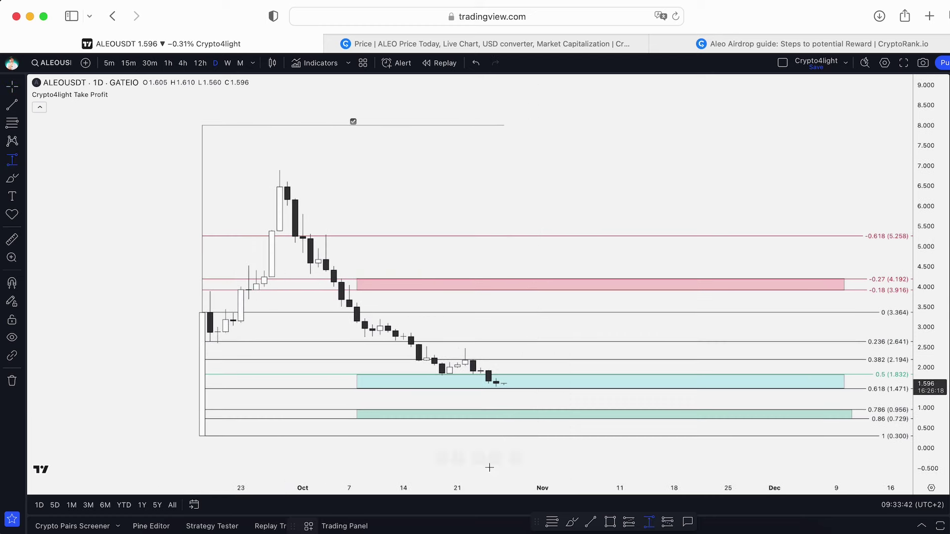
Brush a line down along the falling candles from early October to 25 October, and undo it.
click(572, 522)
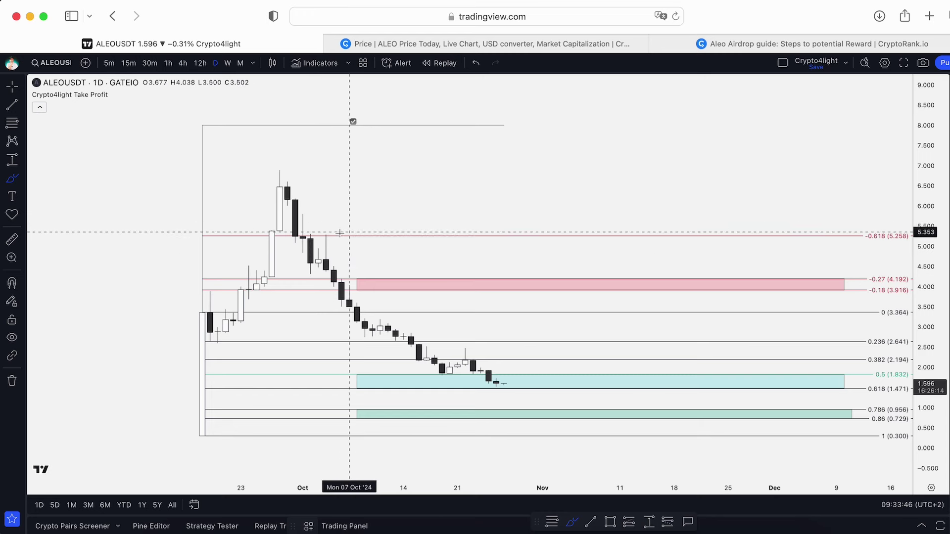
drag(305, 216, 488, 360)
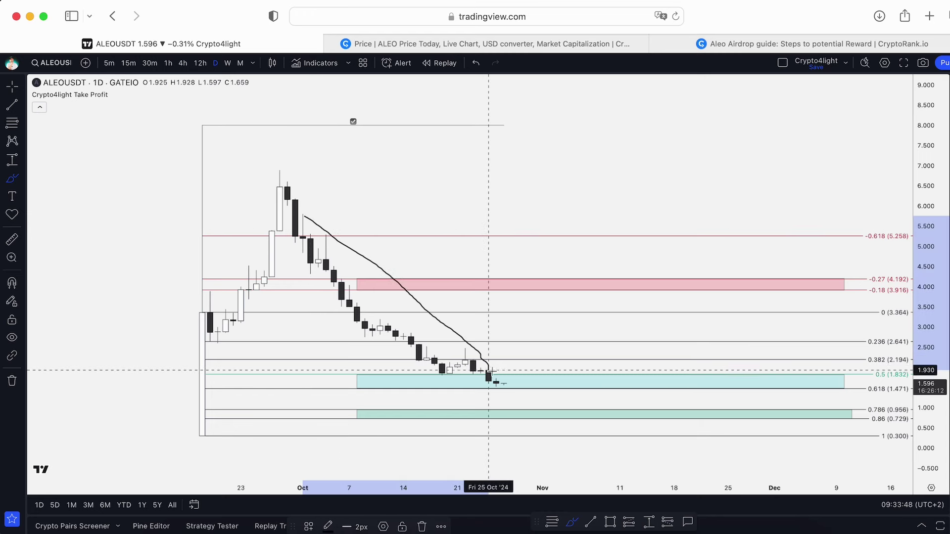
key(super+z)
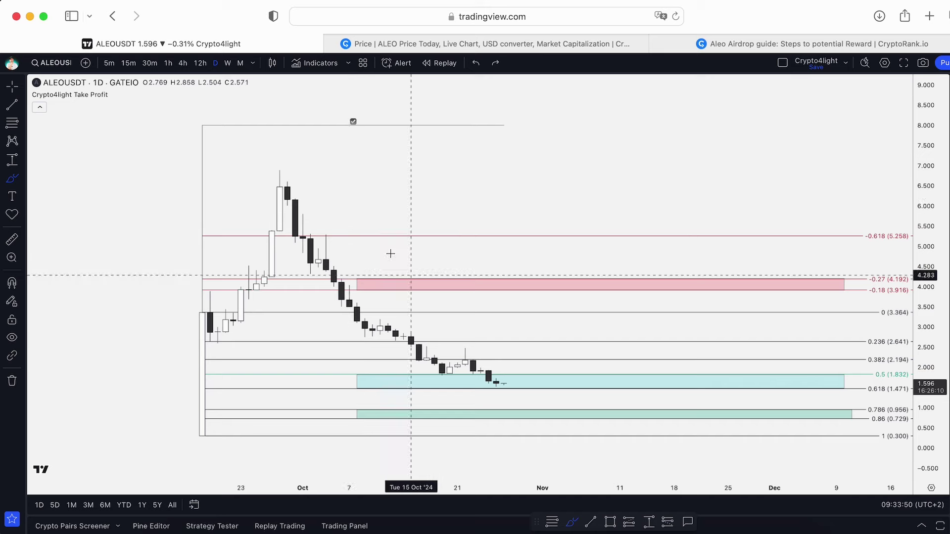
Brush two projected paths, one rising from the teal zone and one from the green zone up to the -0.27 level, undoing each.
mouse_move(504, 383)
mouse_down()
mouse_move(612, 387)
mouse_move(651, 298)
mouse_up()
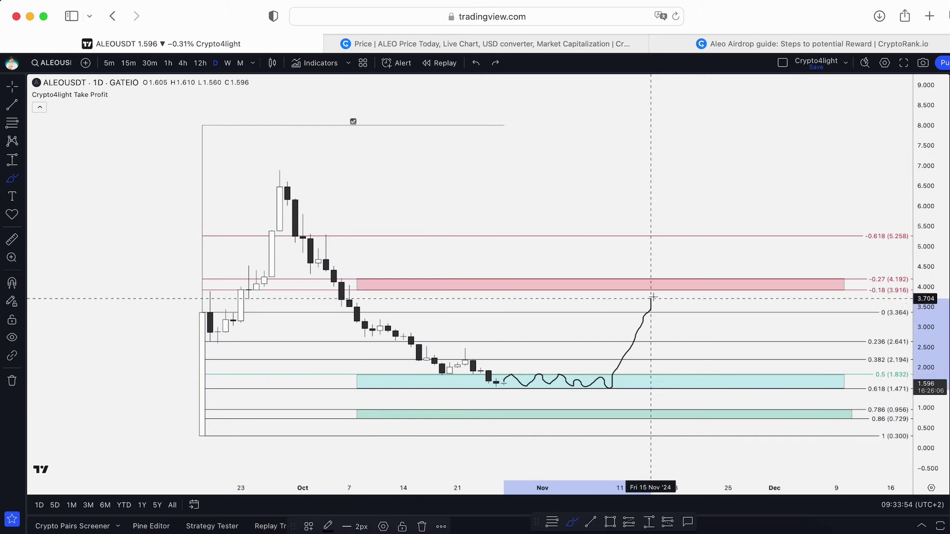
key(super+z)
mouse_move(527, 387)
mouse_down()
mouse_move(573, 380)
mouse_move(576, 423)
mouse_move(601, 413)
mouse_move(656, 418)
mouse_move(682, 279)
mouse_up()
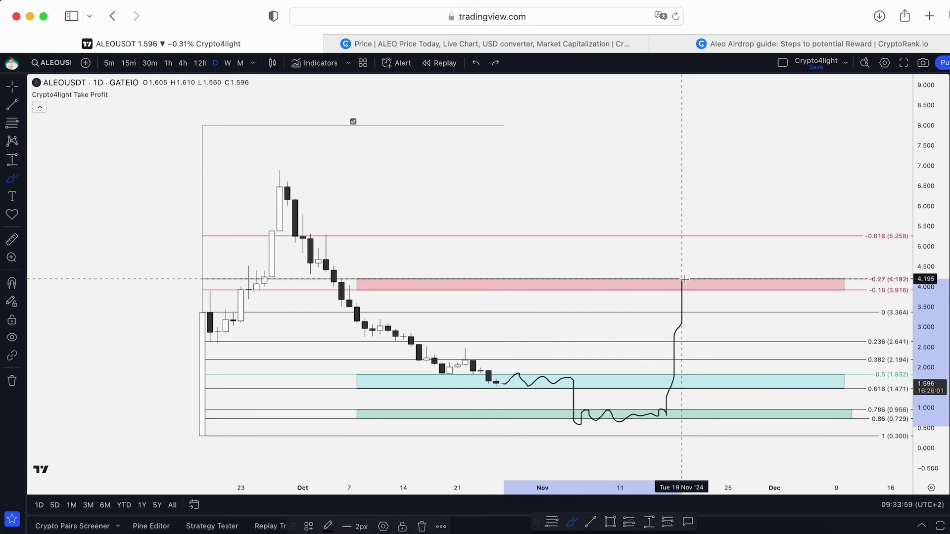
click(477, 64)
Measure the price rise to the -0.27 level, first from the 0.86 level and again from the latest candle, and delete the measurement.
click(648, 522)
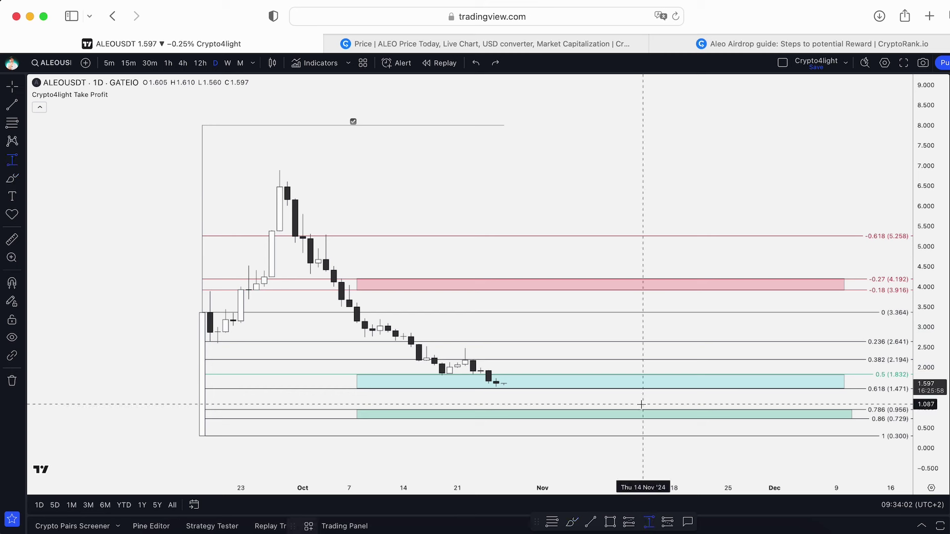
click(644, 419)
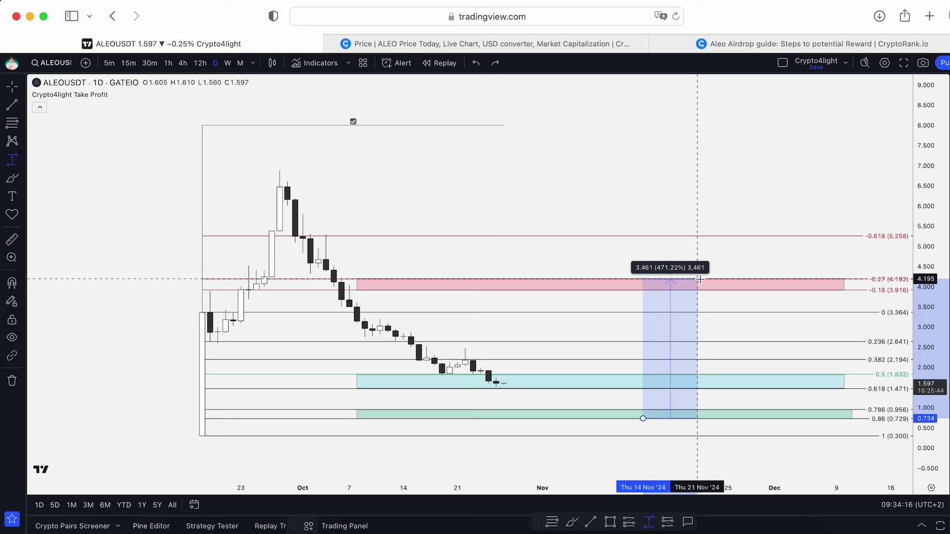
click(700, 279)
drag(643, 419, 504, 382)
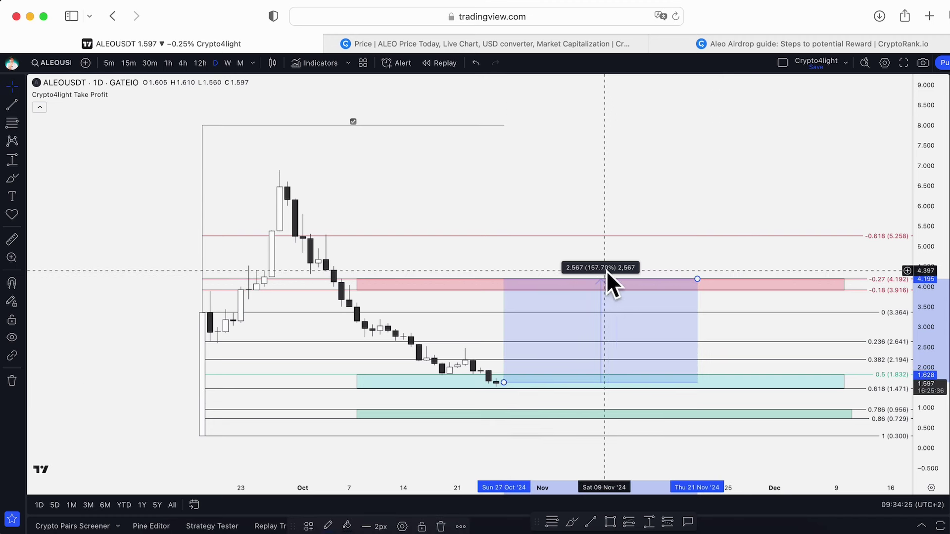
key(Delete)
Brush a large arc from the early candle low up to about 12.8 and down to the 0.618 level in late December, and undo it.
scroll(601, 199, down, 1)
drag(604, 199, 630, 221)
scroll(659, 235, down, 1)
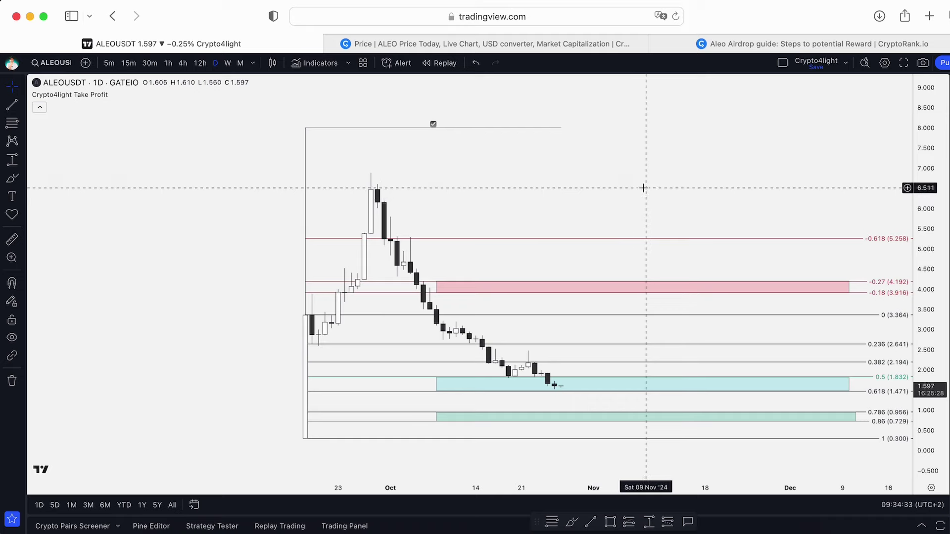
scroll(642, 186, right, 3)
scroll(619, 248, down, 4)
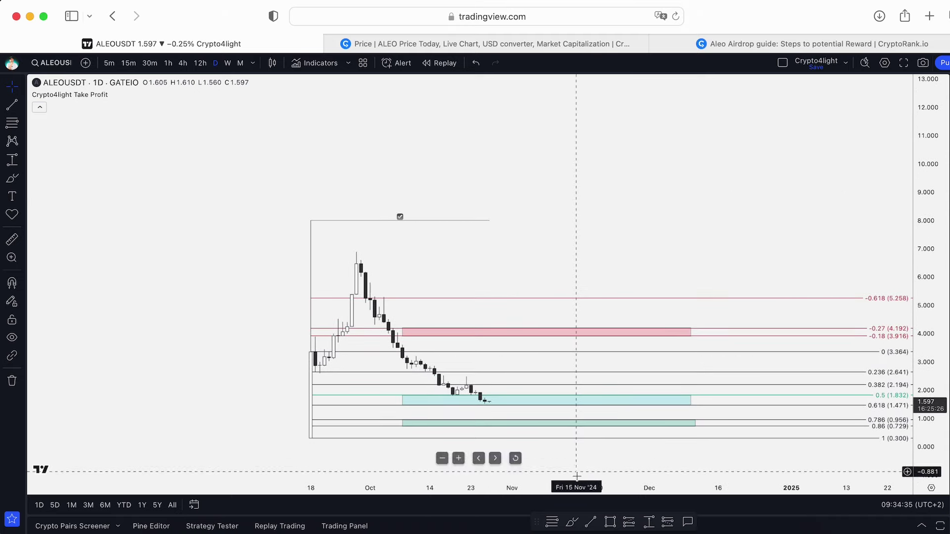
click(572, 521)
mouse_move(319, 370)
mouse_down()
mouse_move(399, 251)
mouse_move(506, 122)
mouse_move(559, 89)
mouse_up()
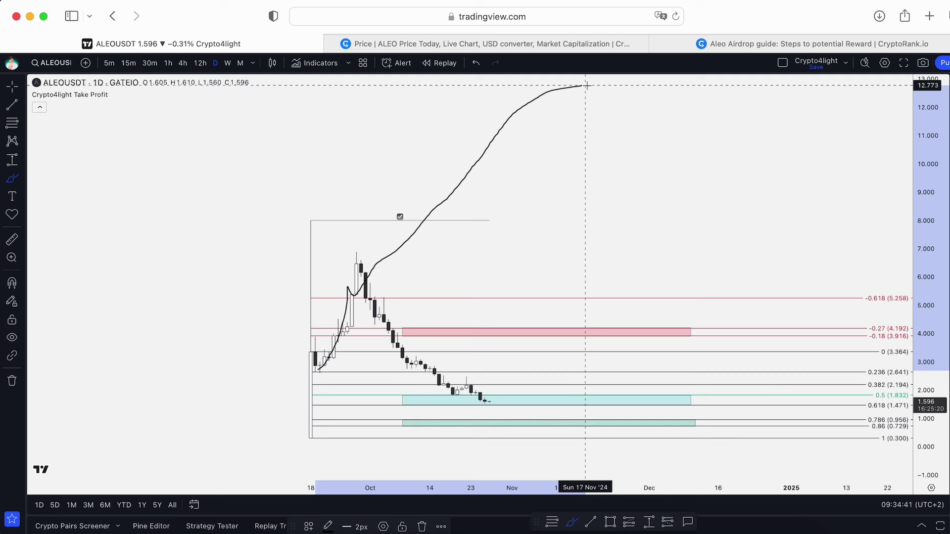
mouse_move(586, 86)
mouse_down()
mouse_move(608, 92)
mouse_move(763, 405)
mouse_up()
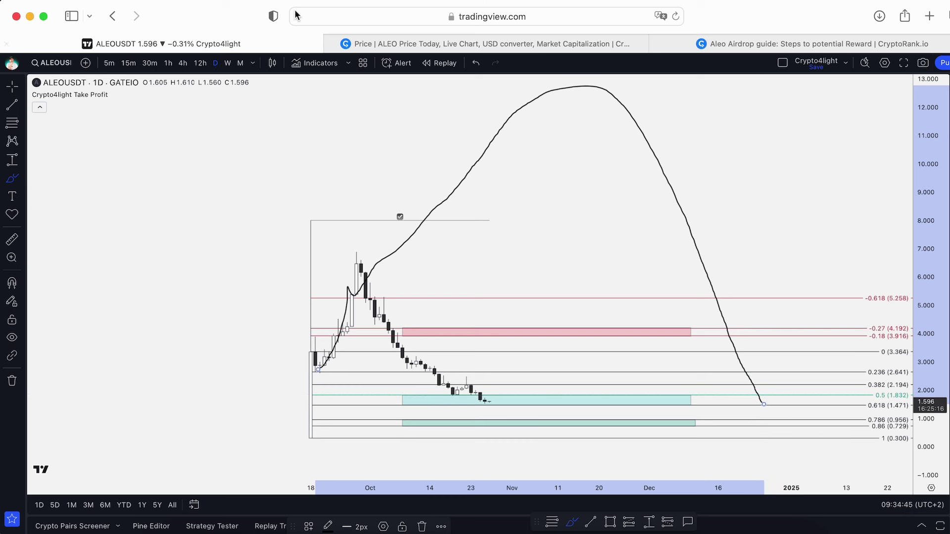
click(475, 64)
scroll(494, 99, right, 3)
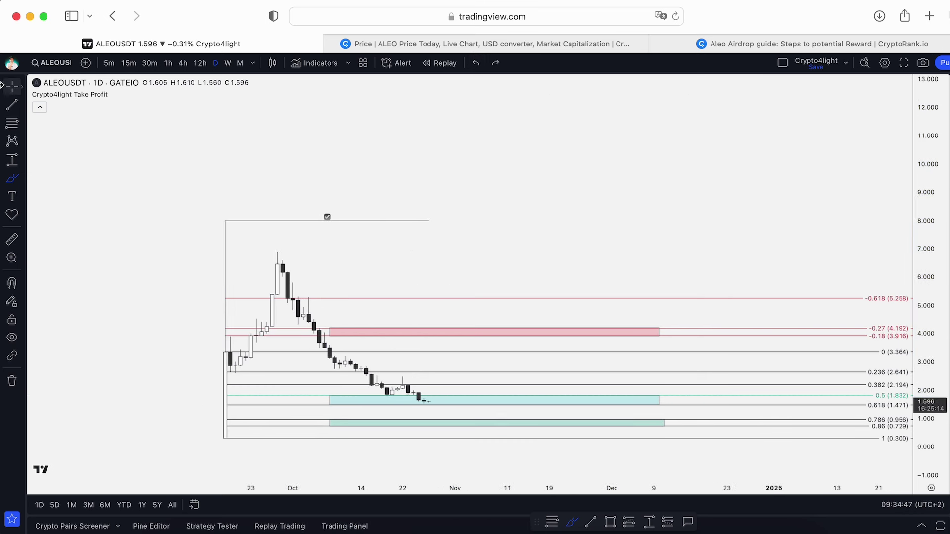
scroll(457, 165, up, 4)
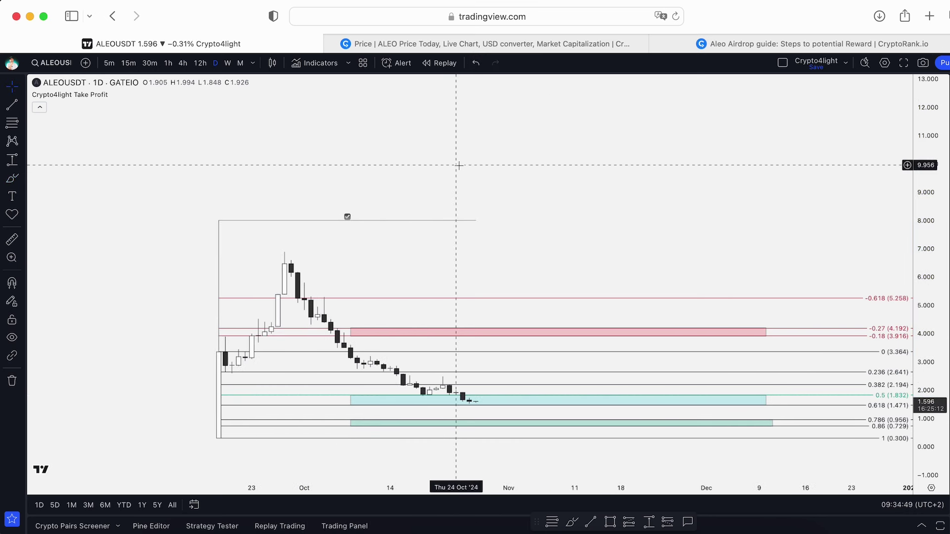
drag(947, 339, 943, 318)
drag(696, 222, 696, 207)
drag(935, 314, 929, 266)
drag(665, 230, 659, 215)
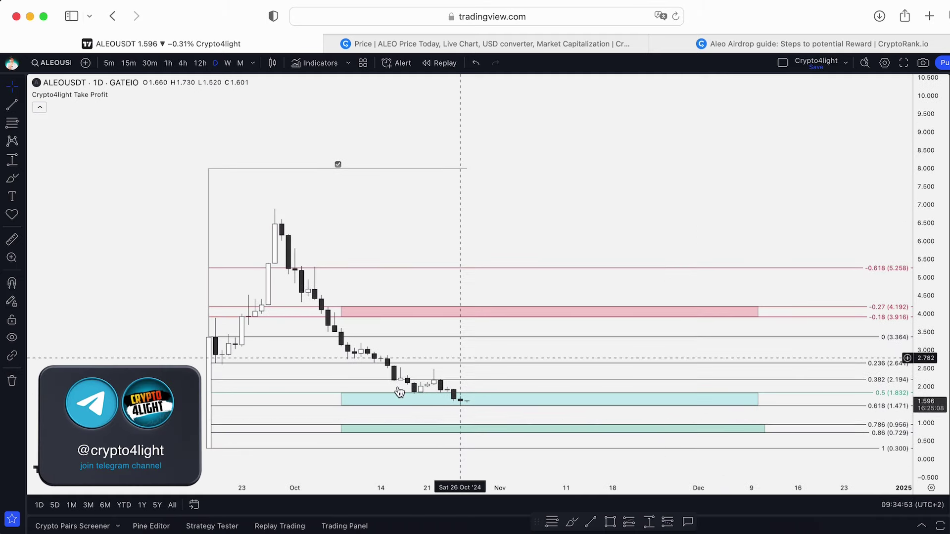
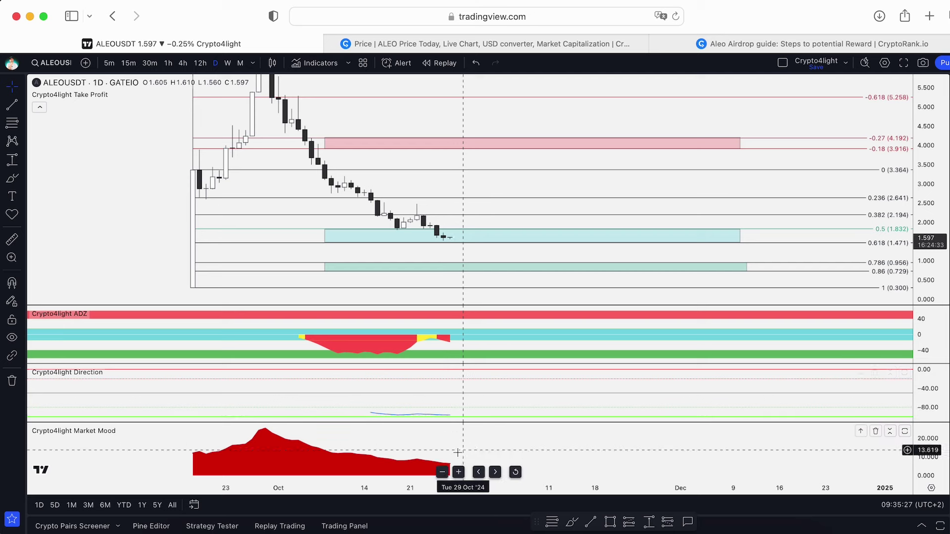
Create an alert on the daily ALEOUSDT chart for the Crypto4light Direction indicator with the Bullish condition.
scroll(399, 461, up, 2)
scroll(365, 463, down, 3)
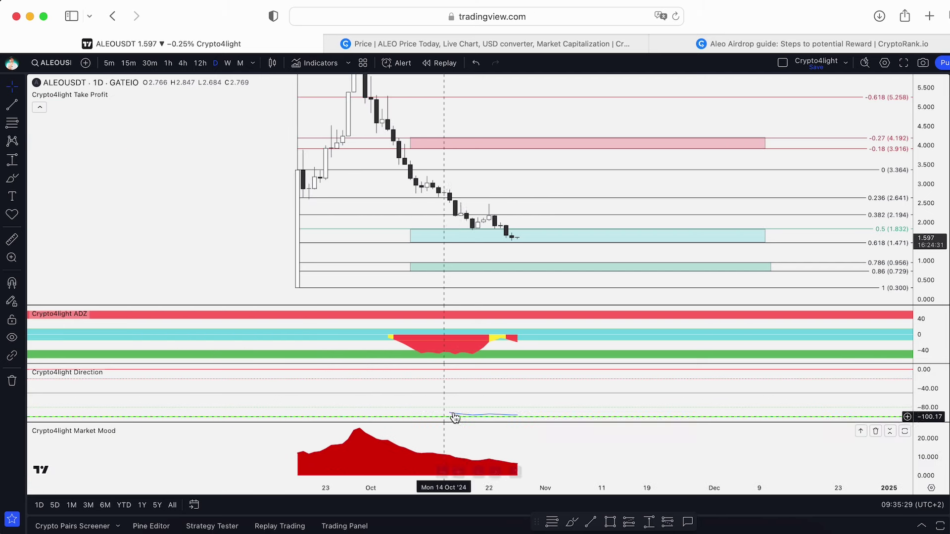
right_click(567, 388)
click(630, 363)
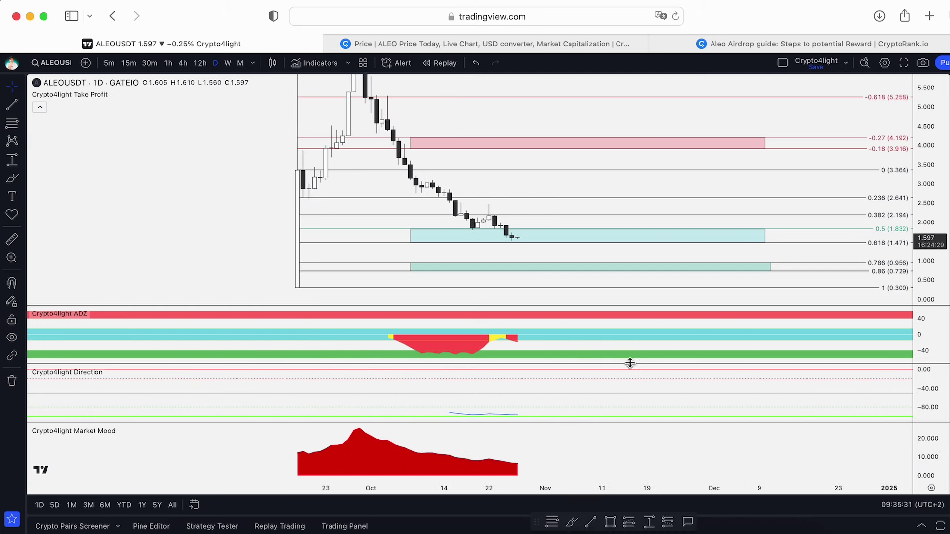
click(521, 216)
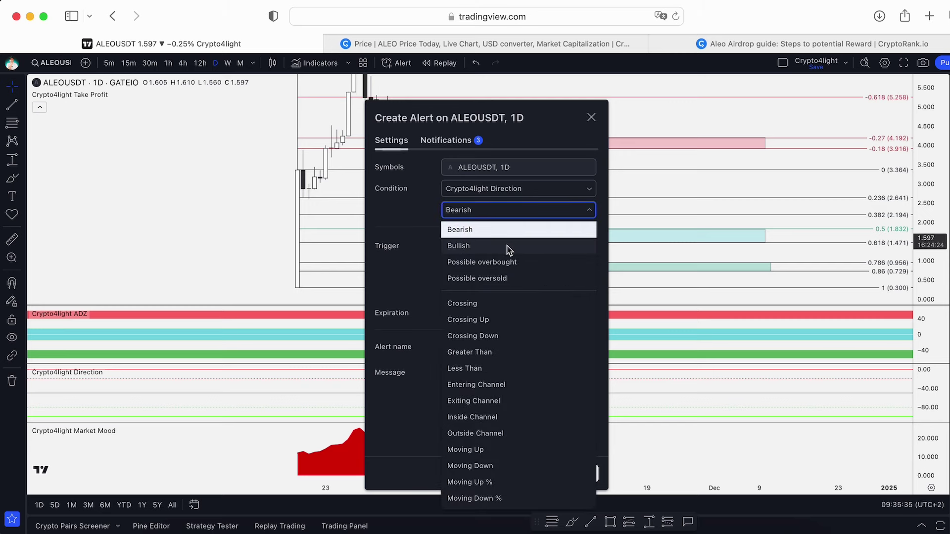
click(508, 247)
click(579, 473)
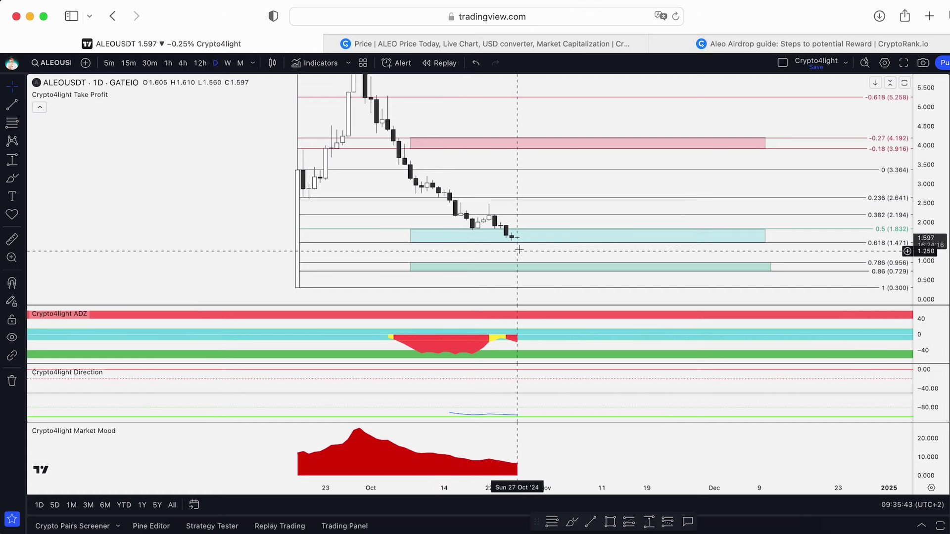
Remove the Crypto4light ADZ indicator and create a daily ALEOUSDT alert for Crypto4light Market Mood with the 2-Disbelief condition.
mouse_move(58, 315)
click(139, 314)
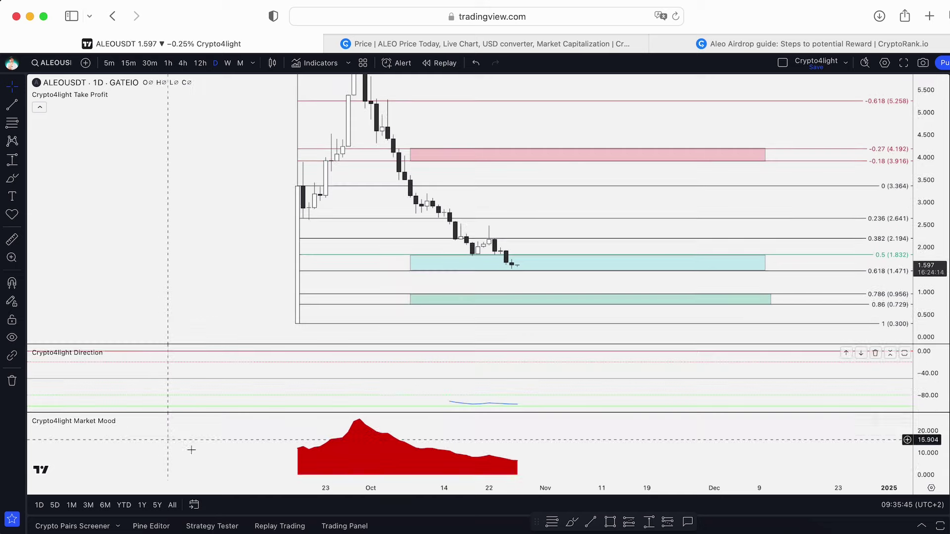
right_click(528, 447)
click(584, 364)
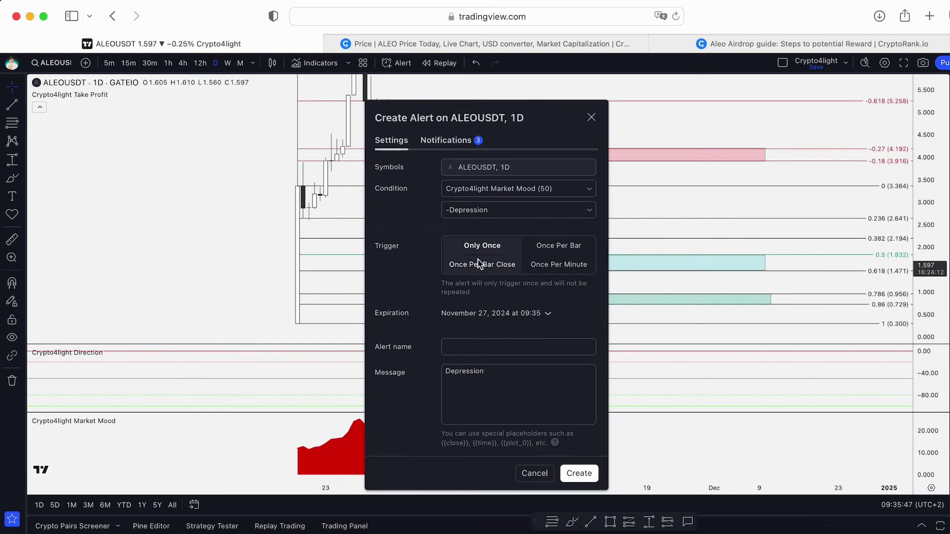
click(500, 212)
click(500, 110)
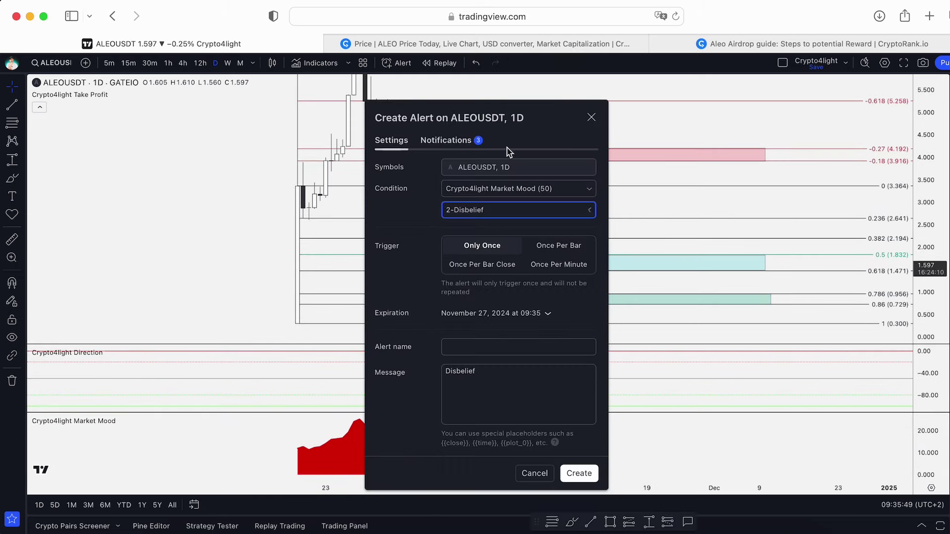
click(578, 474)
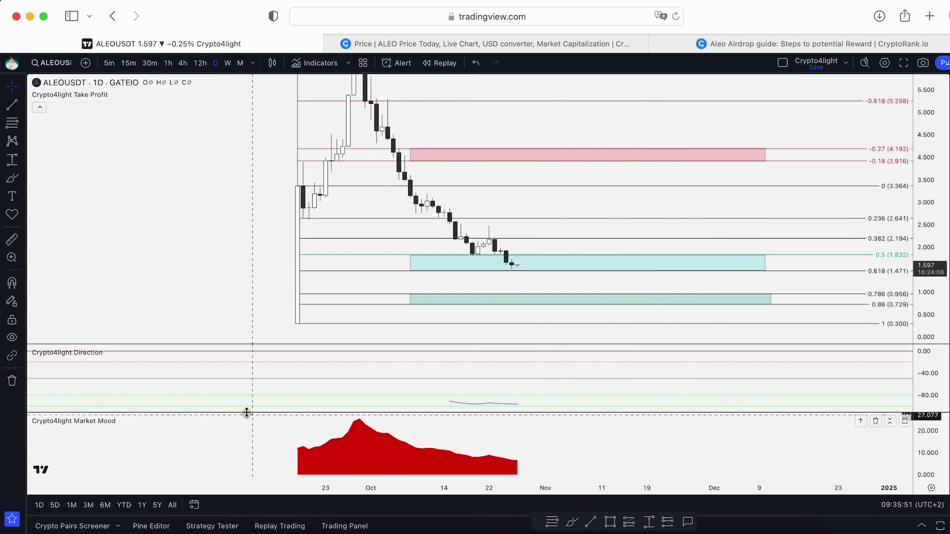
Replace the Crypto4light Market Mood and Direction indicators with the invite-only Crypto4light Money Power indicator.
click(160, 421)
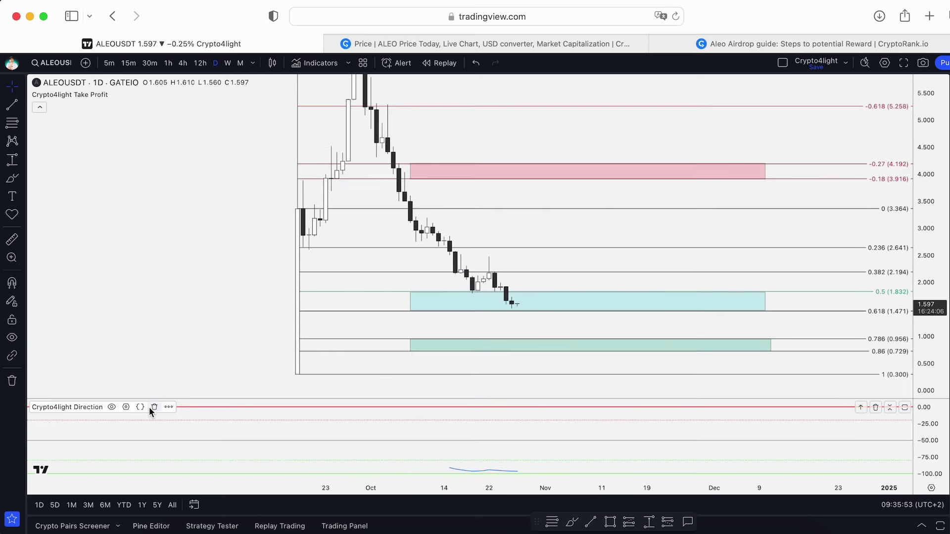
click(155, 407)
click(317, 63)
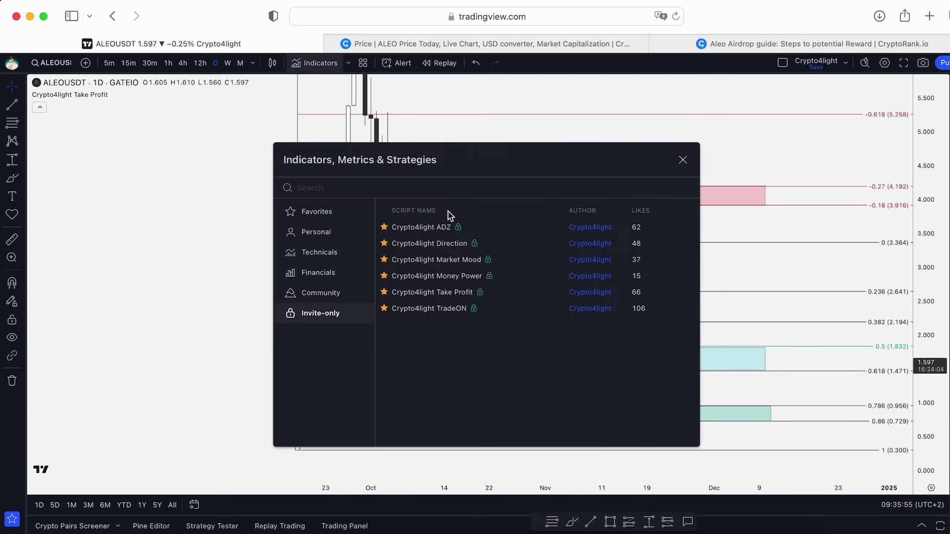
click(427, 276)
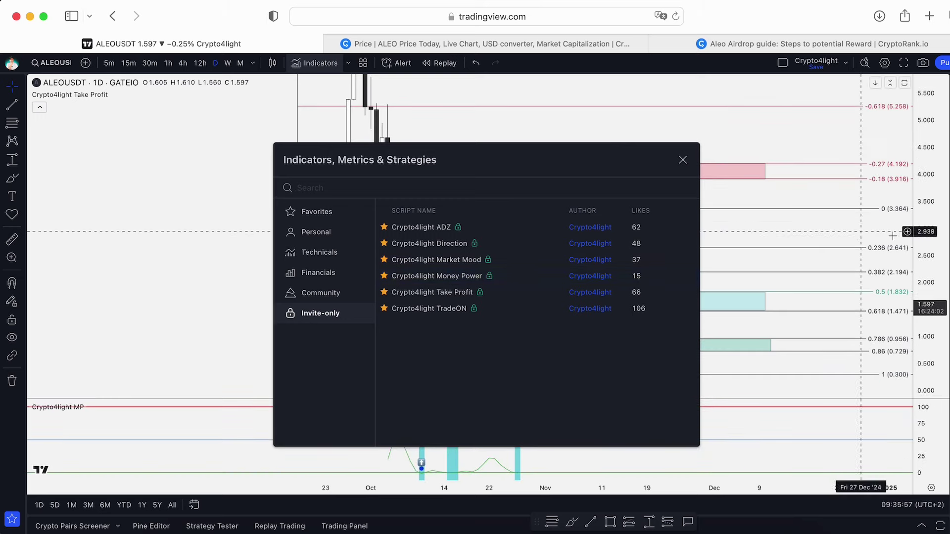
click(683, 159)
Check the Money Power indicator on the daily and weekly timeframes, and return to the daily chart.
drag(929, 170, 929, 361)
drag(596, 176, 556, 228)
scroll(346, 251, up, 2)
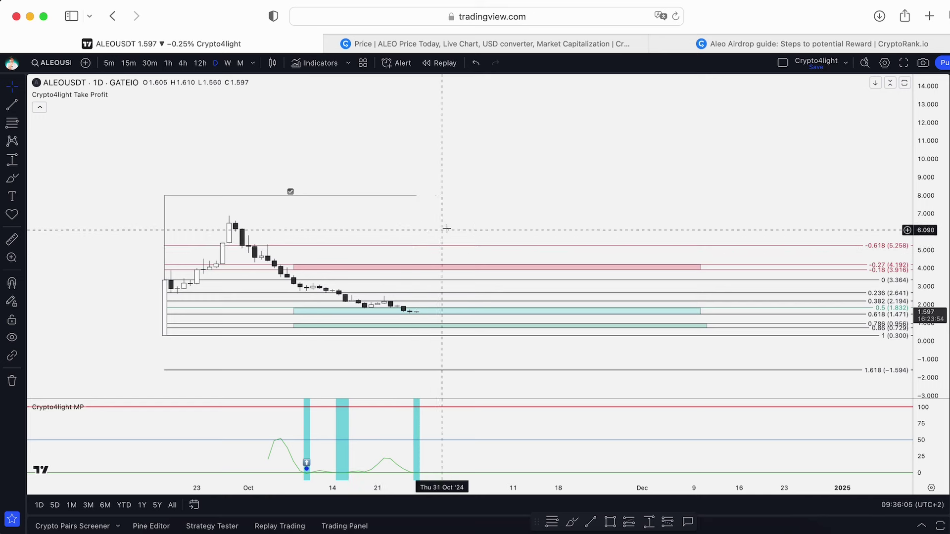
scroll(225, 109, down, 2)
click(228, 63)
scroll(589, 168, up, 3)
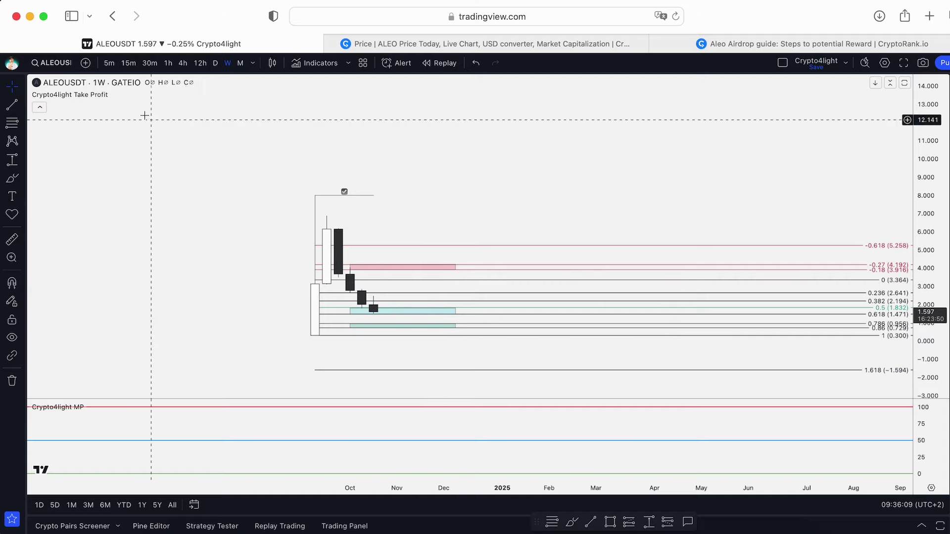
click(216, 63)
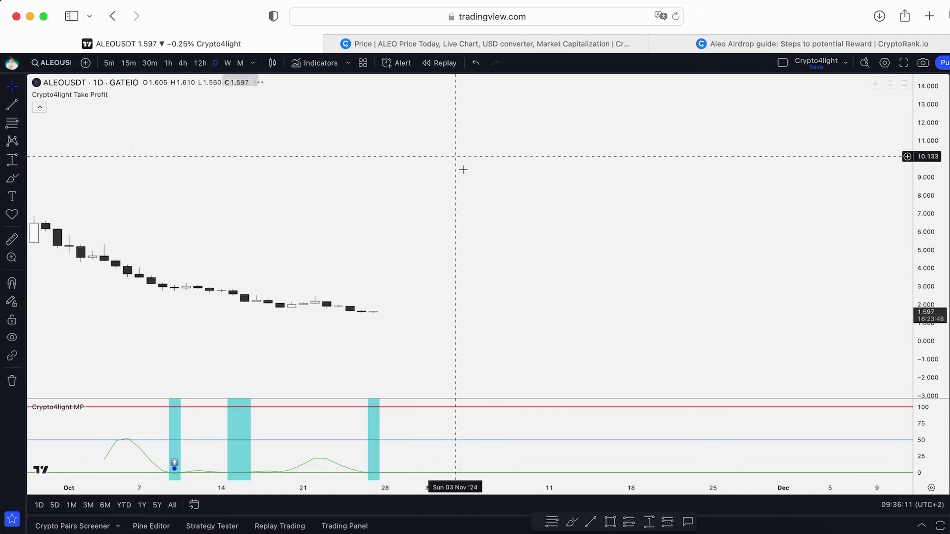
Create an alert on the daily ALEOUSDT chart for Crypto4light MP with the Money inflow condition.
drag(928, 319, 927, 219)
drag(761, 169, 699, 137)
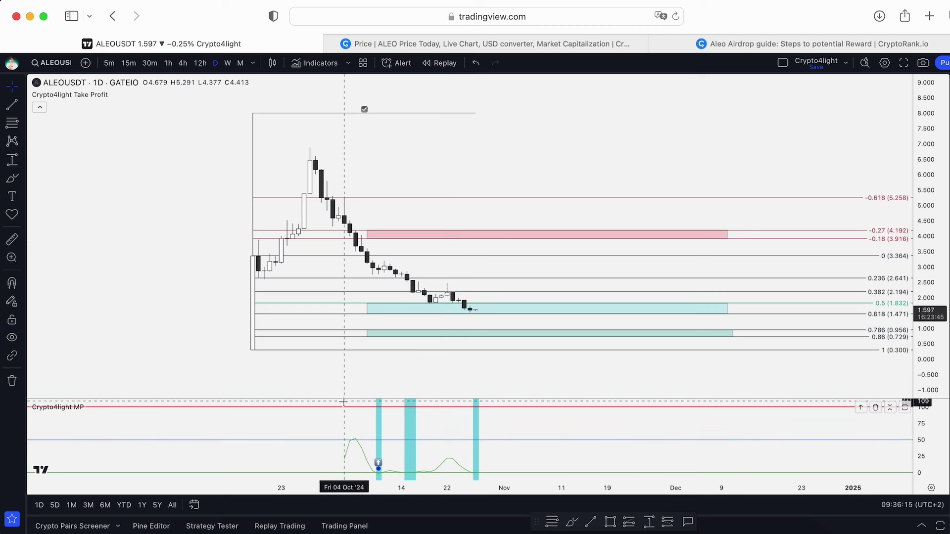
right_click(575, 411)
click(648, 365)
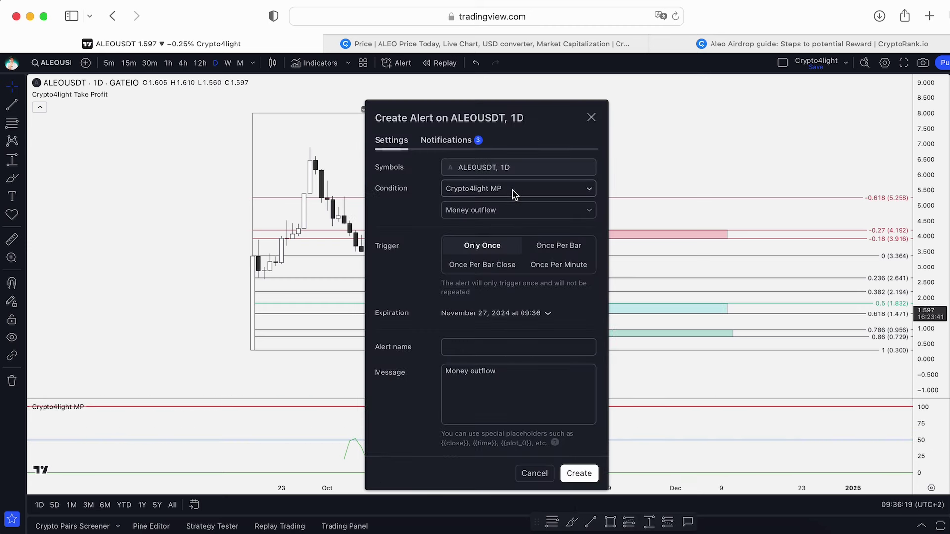
click(514, 193)
click(514, 193)
click(478, 210)
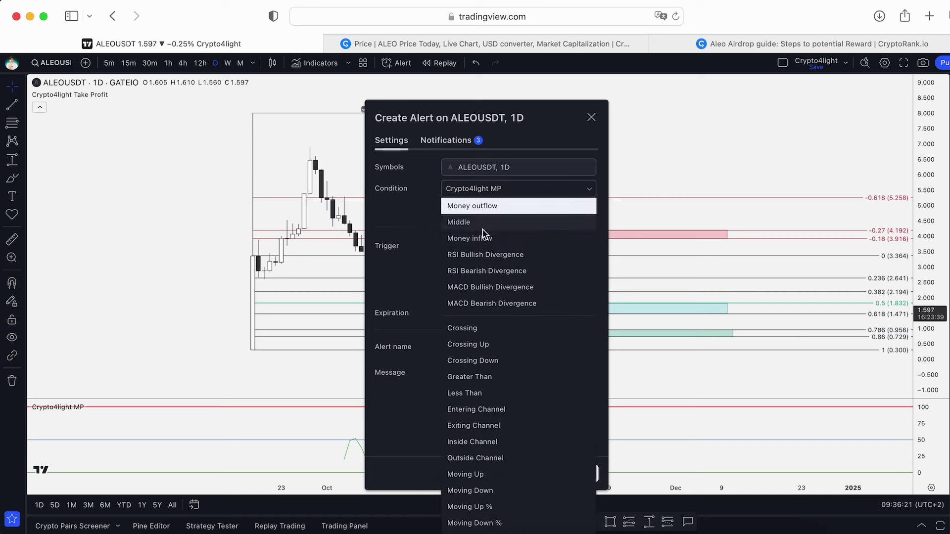
click(487, 240)
click(584, 473)
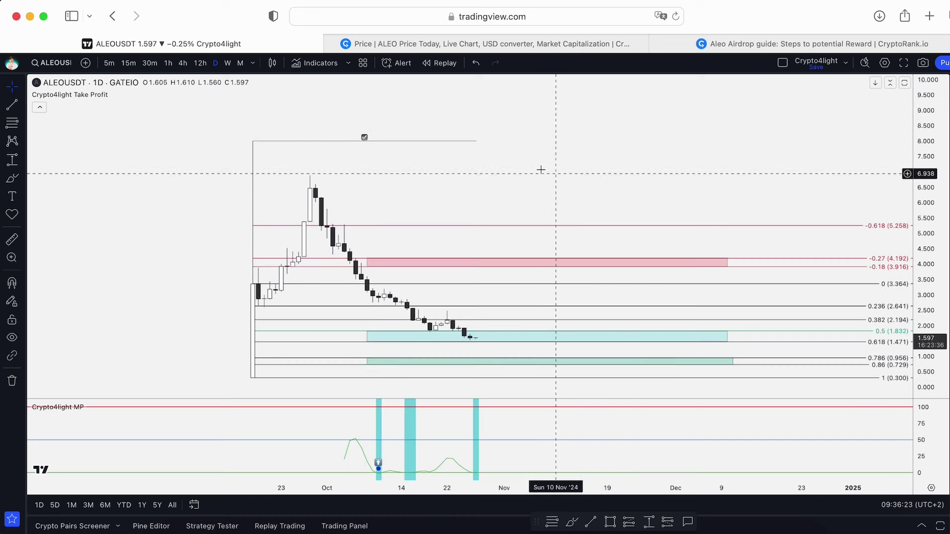
Measure the price rise from the 0.86 level to the line near 8.0, and delete the measurement.
click(649, 524)
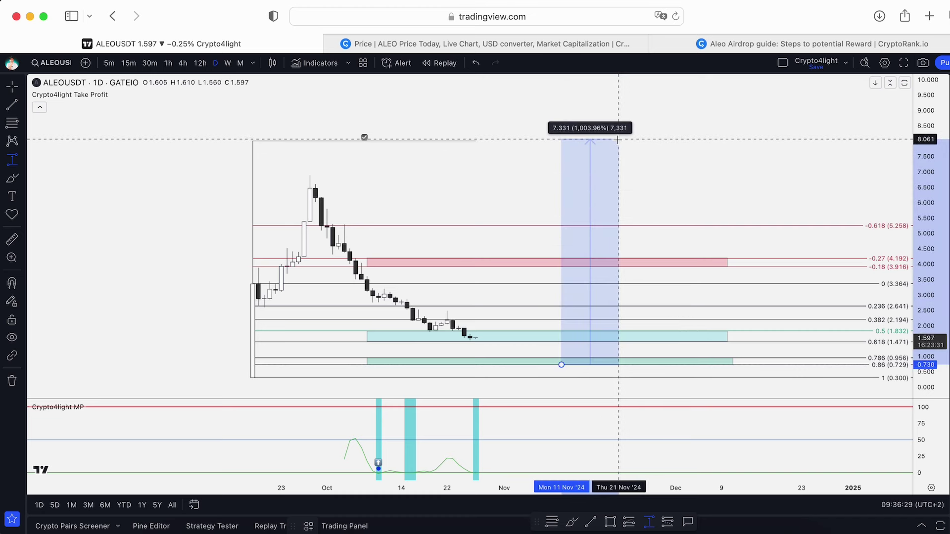
click(619, 140)
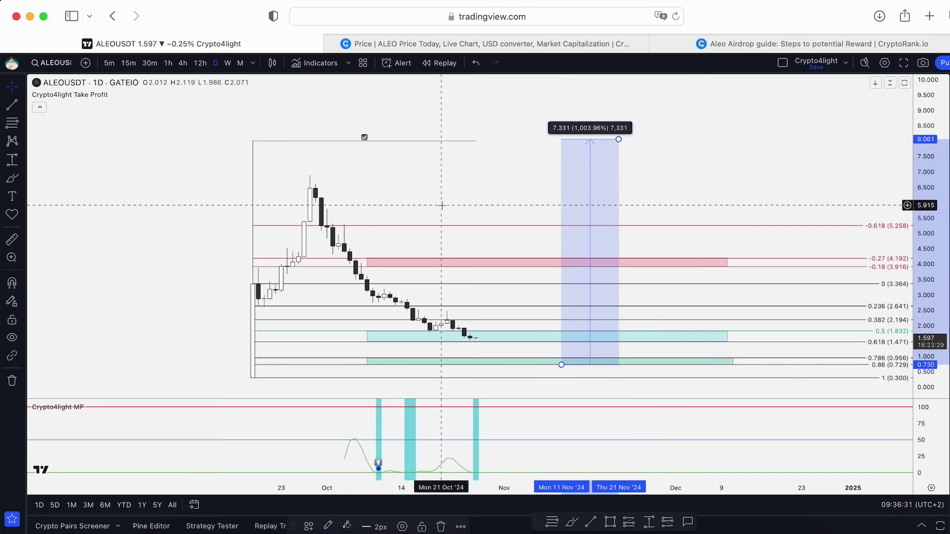
key(Delete)
Remove the Crypto4light MP indicator and add the invite-only Crypto4light TradeON indicator to the chart.
scroll(317, 168, down, 1)
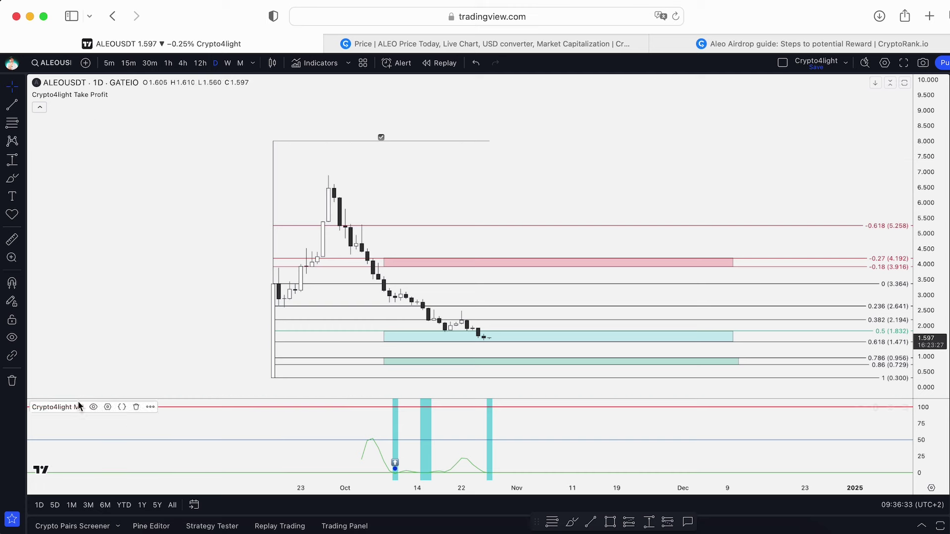
click(130, 407)
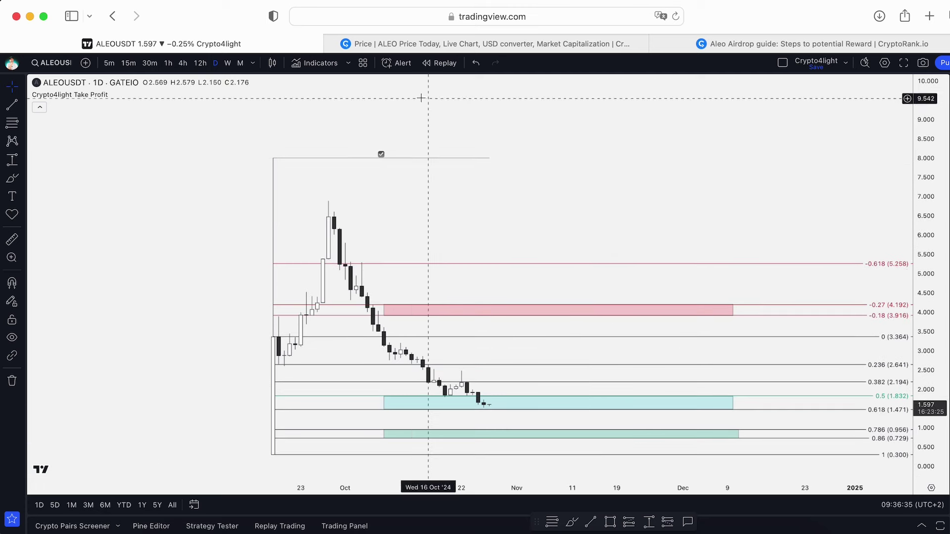
click(317, 63)
click(430, 309)
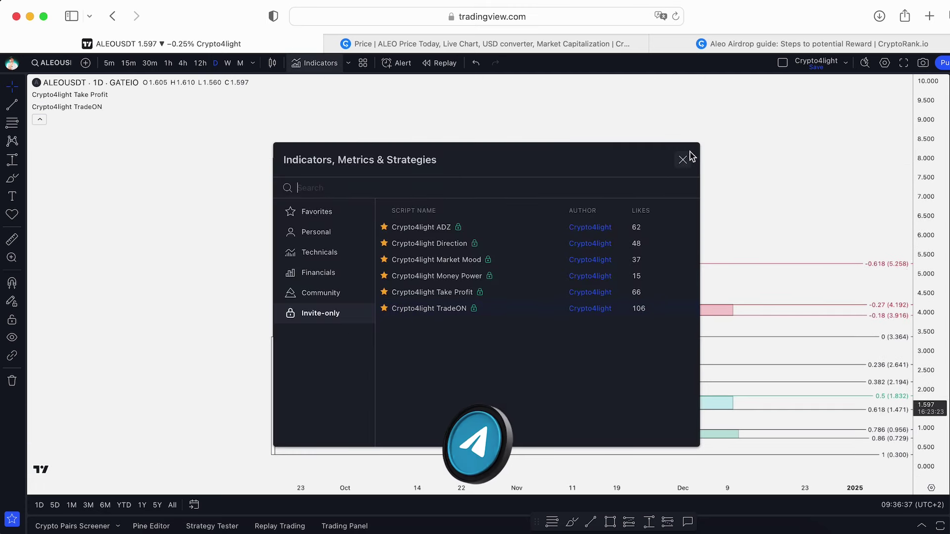
click(682, 160)
Hide the Crypto4light Take Profit indicator and switch the chart to the 12h timeframe.
scroll(432, 196, up, 3)
drag(431, 205, 692, 204)
scroll(654, 205, up, 3)
click(117, 95)
click(230, 63)
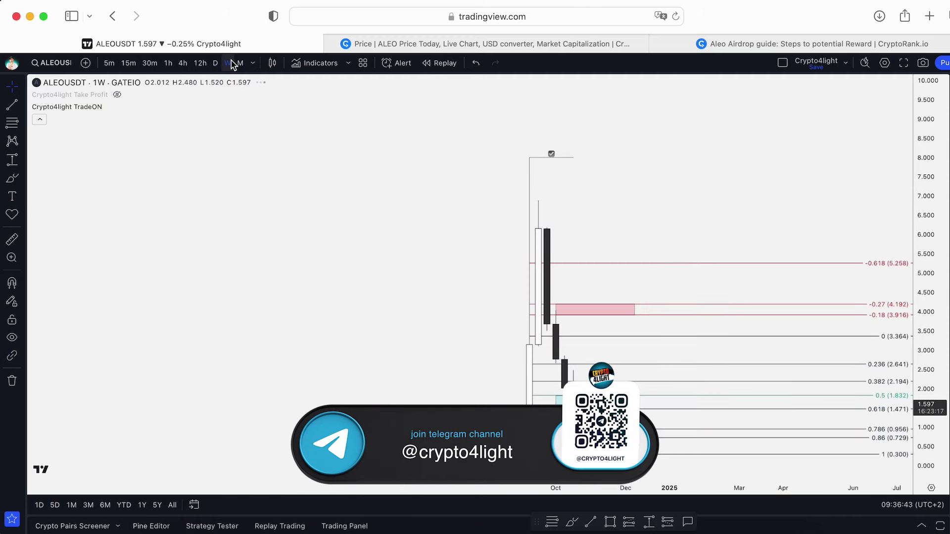
click(200, 64)
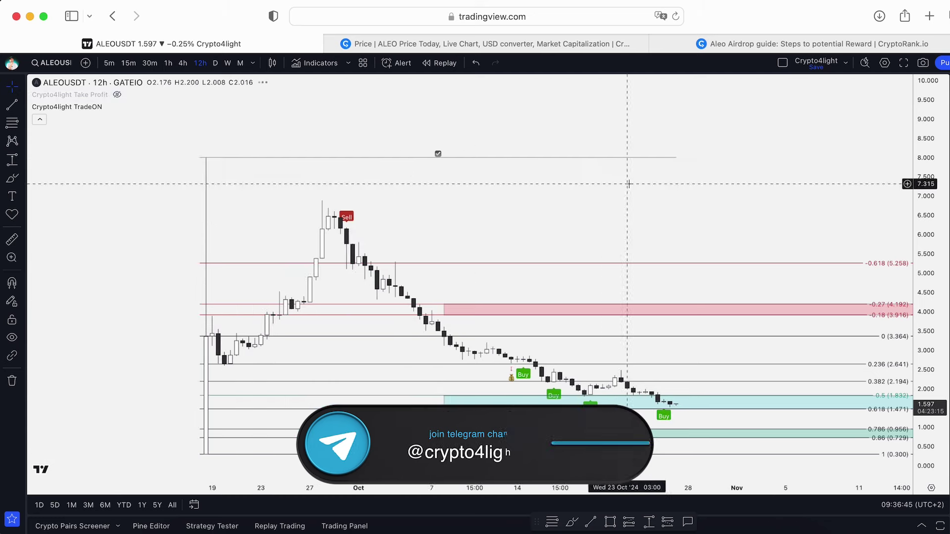
drag(379, 219, 245, 197)
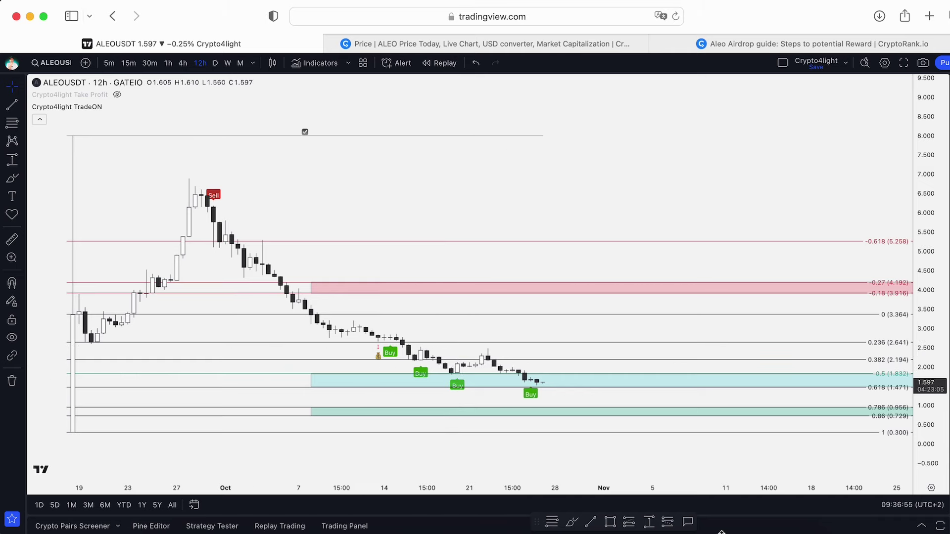
Measure the price drop from near the Sell signal to just above the 0.236 level by the first Buy signal, without keeping it.
click(650, 522)
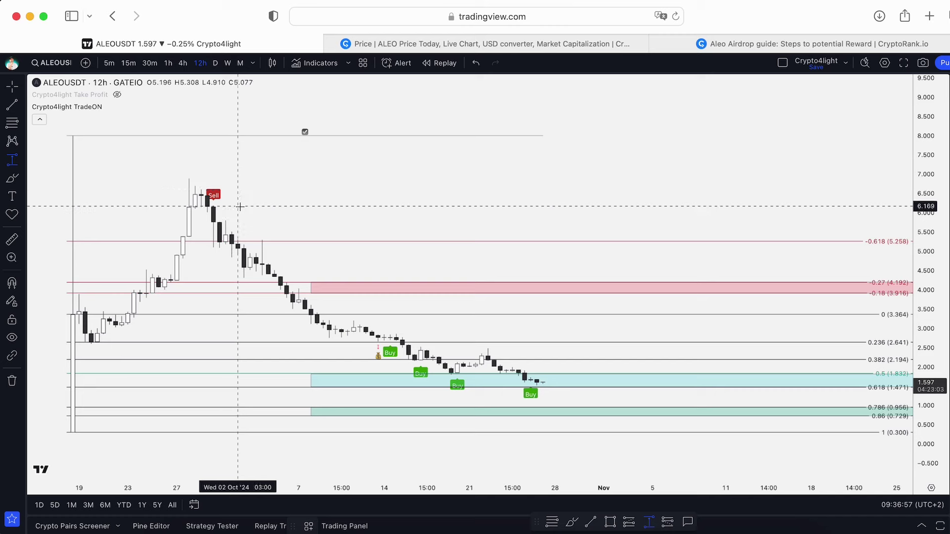
click(238, 206)
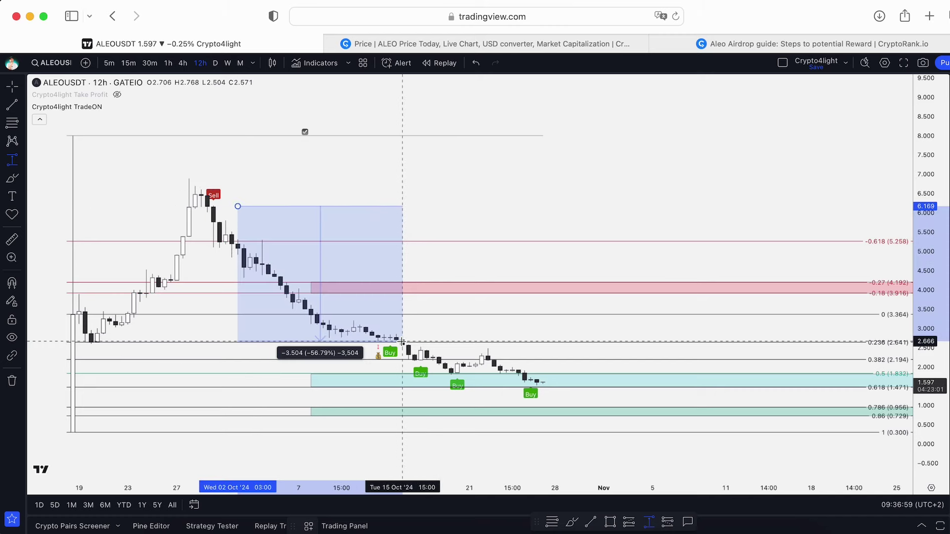
key(Escape)
Examine the TradeON Buy and Sell signals on the 12h chart against the Fibonacci levels and shaded zones.
scroll(519, 267, down, 3)
drag(593, 209, 475, 206)
scroll(482, 204, down, 5)
drag(611, 196, 523, 196)
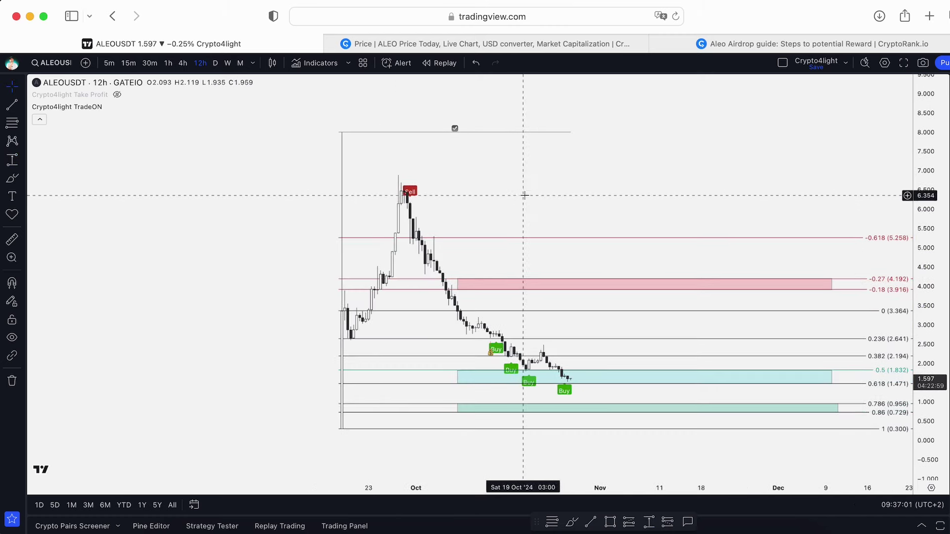
scroll(725, 225, down, 5)
drag(713, 198, 709, 197)
scroll(692, 198, up, 5)
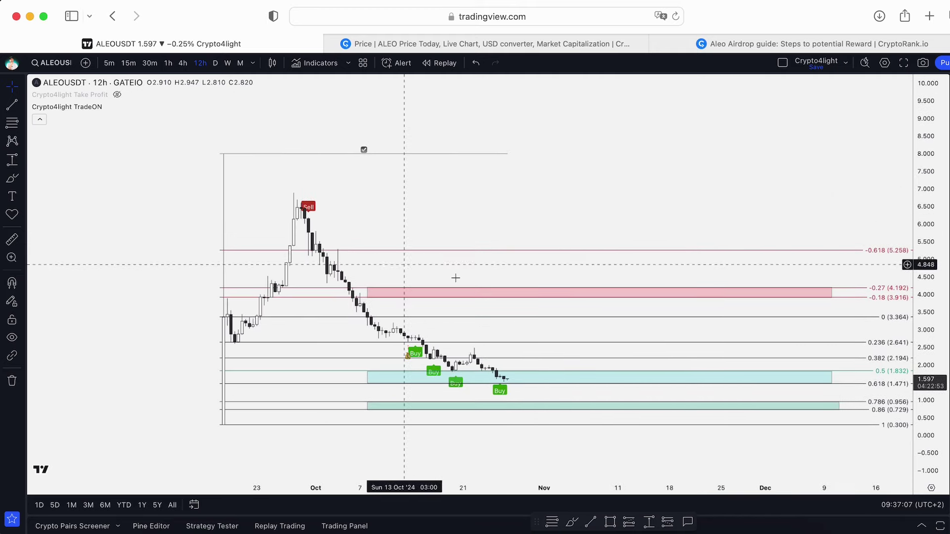
scroll(530, 263, up, 1)
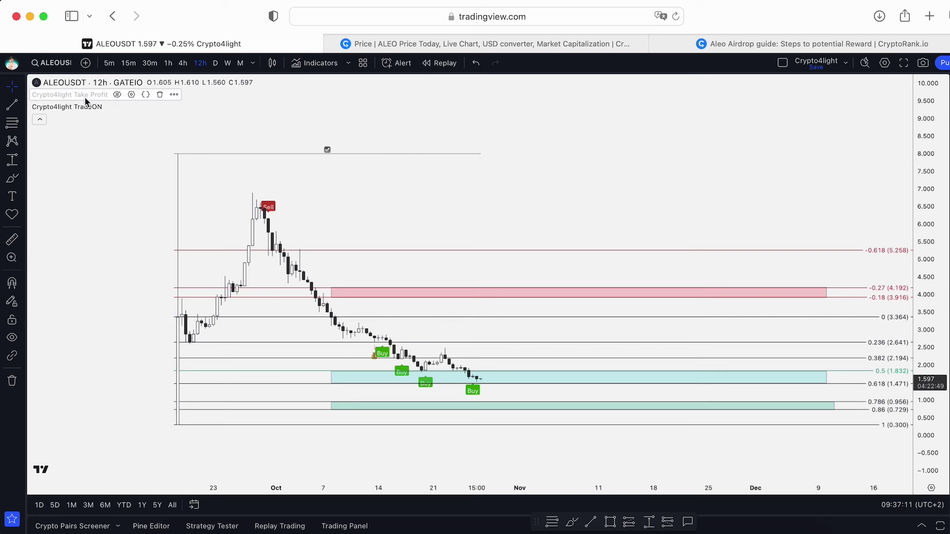
Remove the Crypto4light TradeON indicator and show the hidden Take Profit indicator.
click(153, 107)
click(122, 97)
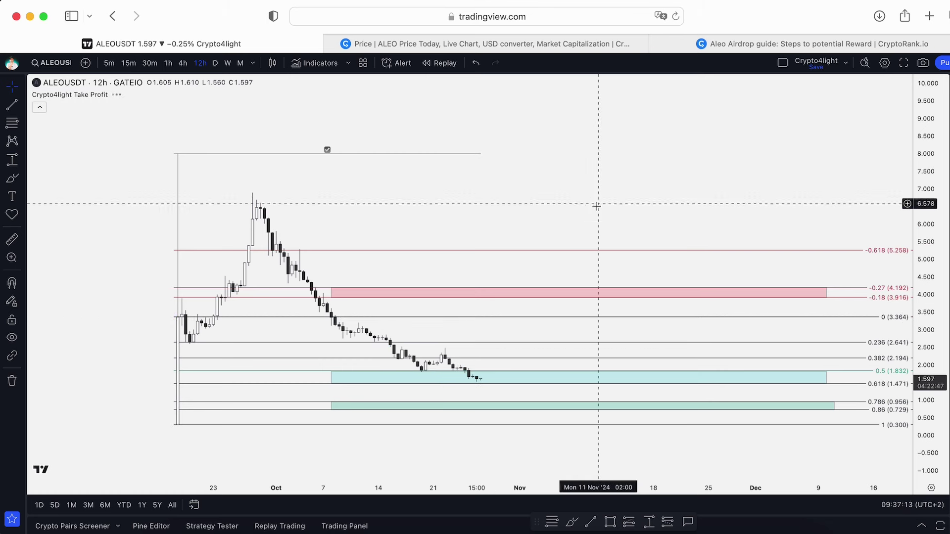
Switch the chart to the 4h timeframe and inspect the yellow Take Profit band against the teal and green support zones.
scroll(577, 213, left, 5)
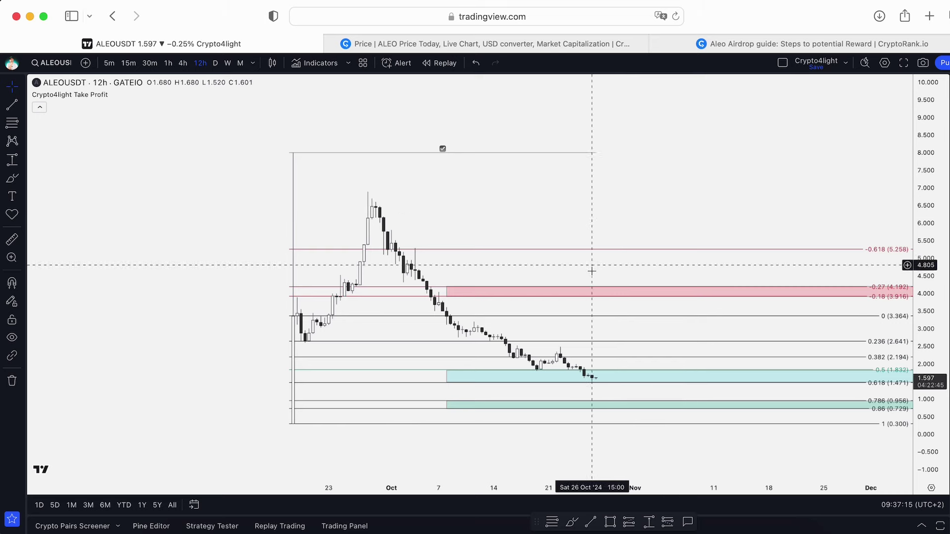
scroll(592, 254, up, 3)
drag(422, 200, 583, 206)
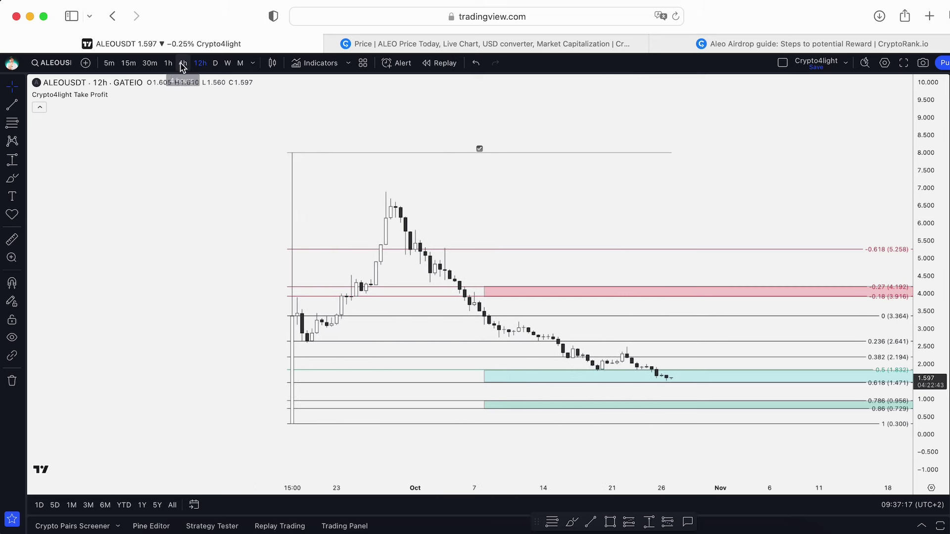
click(182, 64)
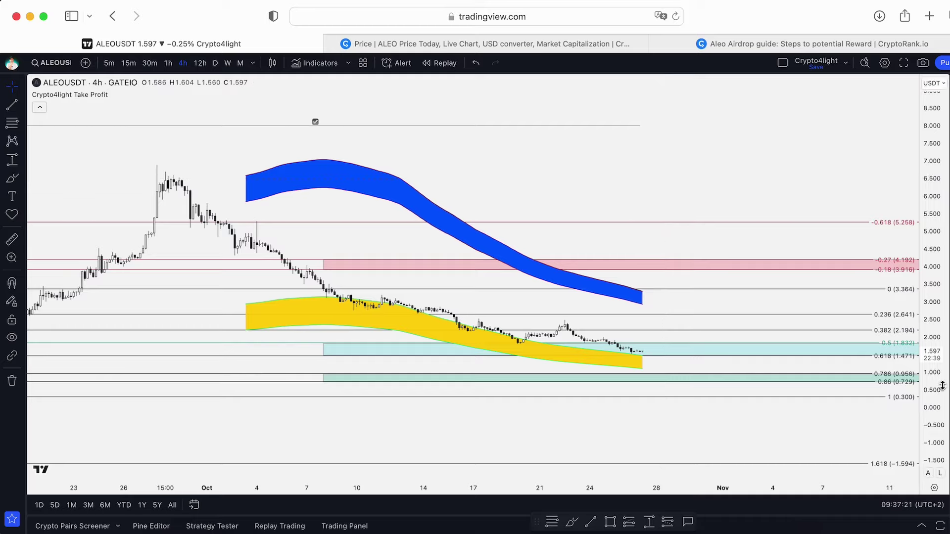
drag(942, 386, 938, 85)
drag(824, 365, 700, 183)
scroll(643, 223, up, 2)
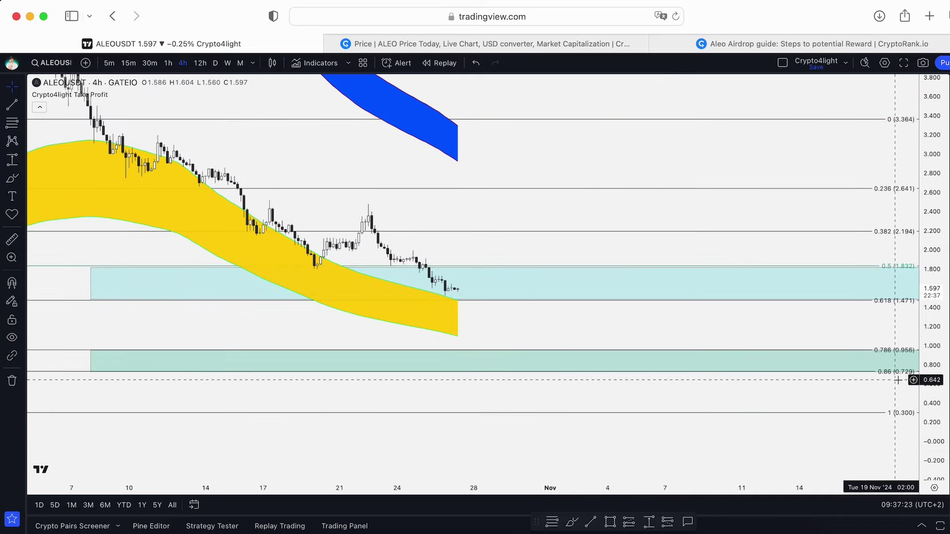
drag(945, 388, 874, 144)
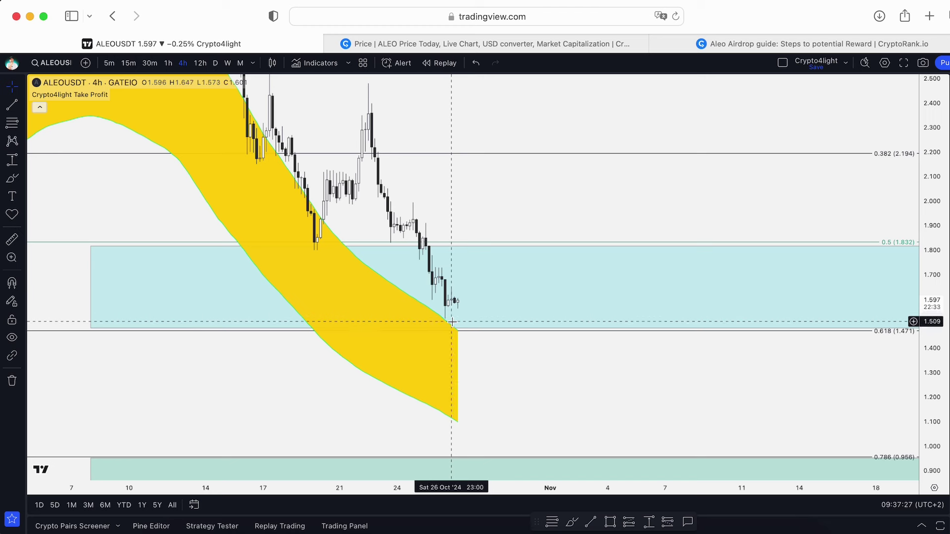
scroll(449, 327, up, 1)
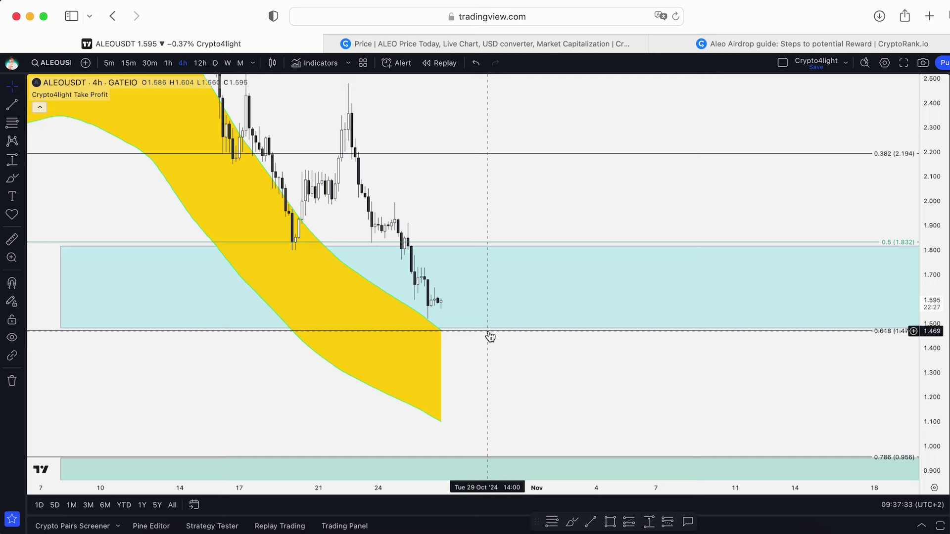
drag(489, 362, 471, 281)
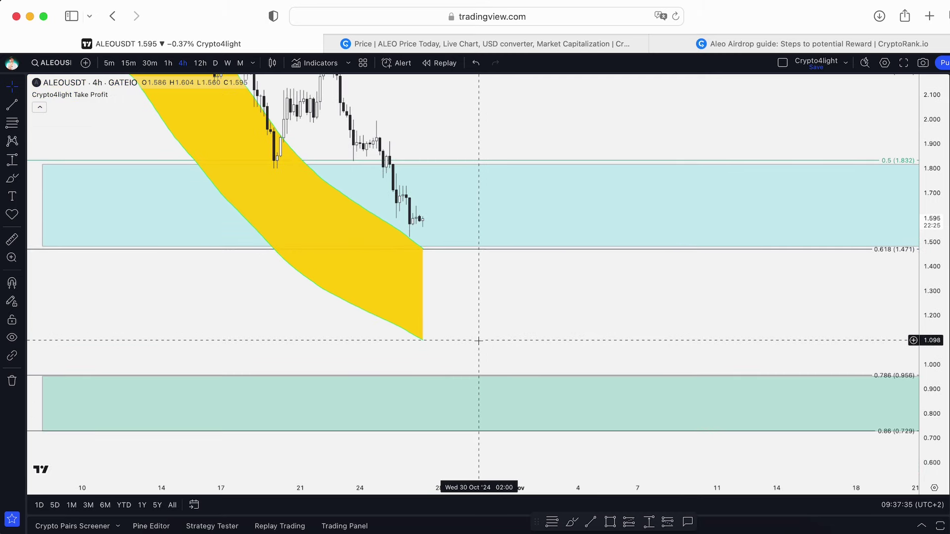
Sketch a brush path from the current price up to about 2.9 and down into the green support zone, without keeping it.
scroll(632, 291, down, 2)
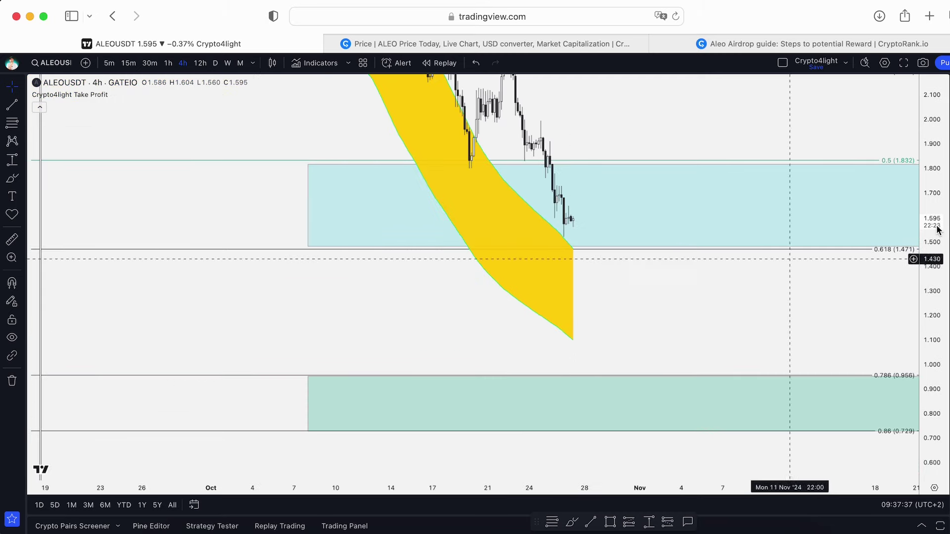
scroll(643, 257, down, 3)
drag(645, 253, 553, 295)
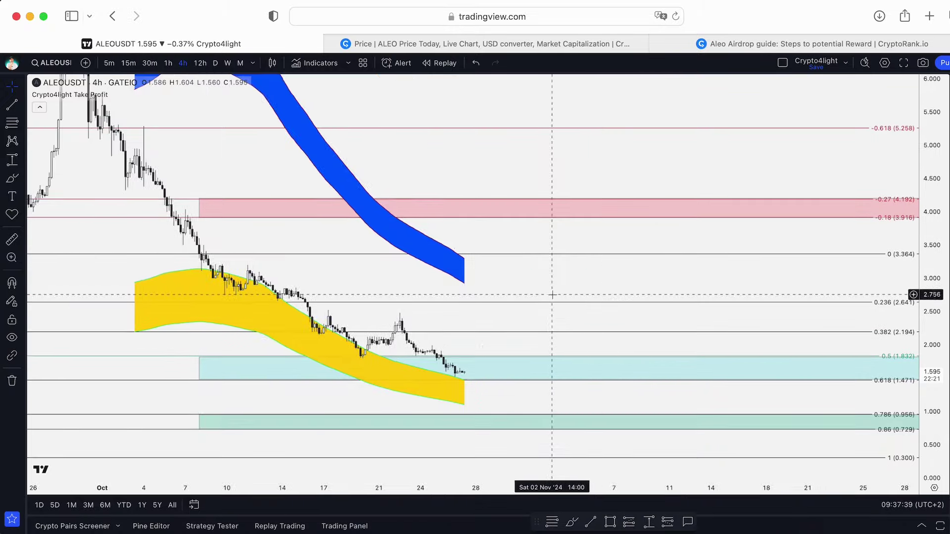
scroll(586, 415, down, 2)
click(573, 520)
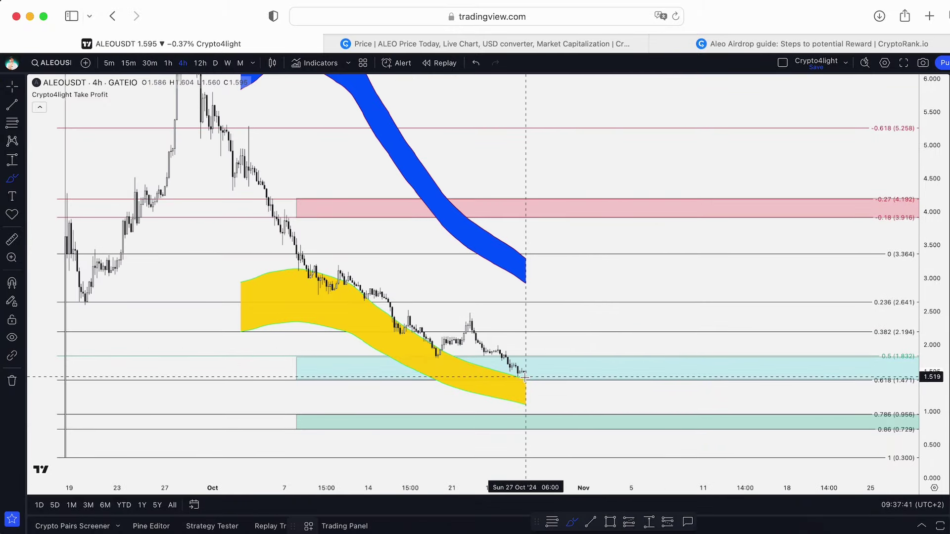
mouse_move(527, 372)
mouse_down()
mouse_move(592, 288)
mouse_move(640, 333)
mouse_move(684, 404)
mouse_up()
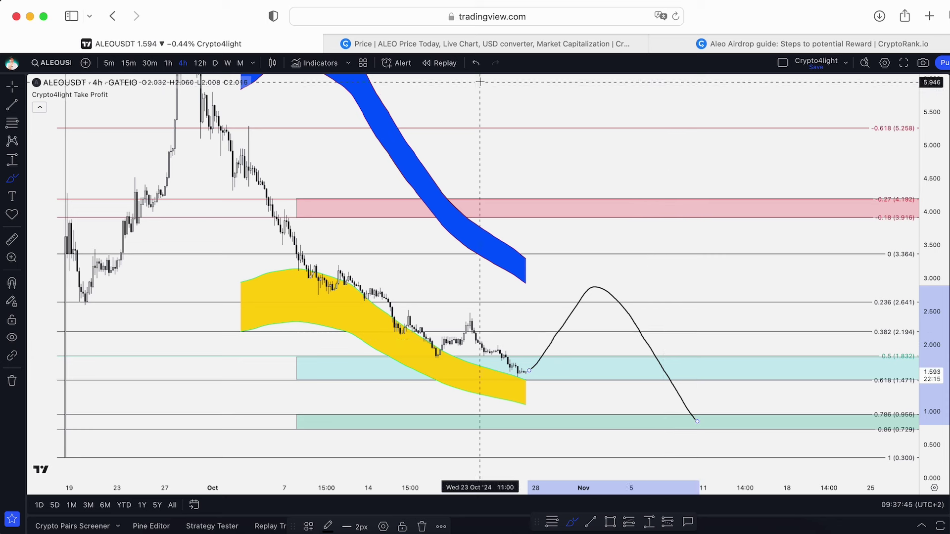
click(478, 65)
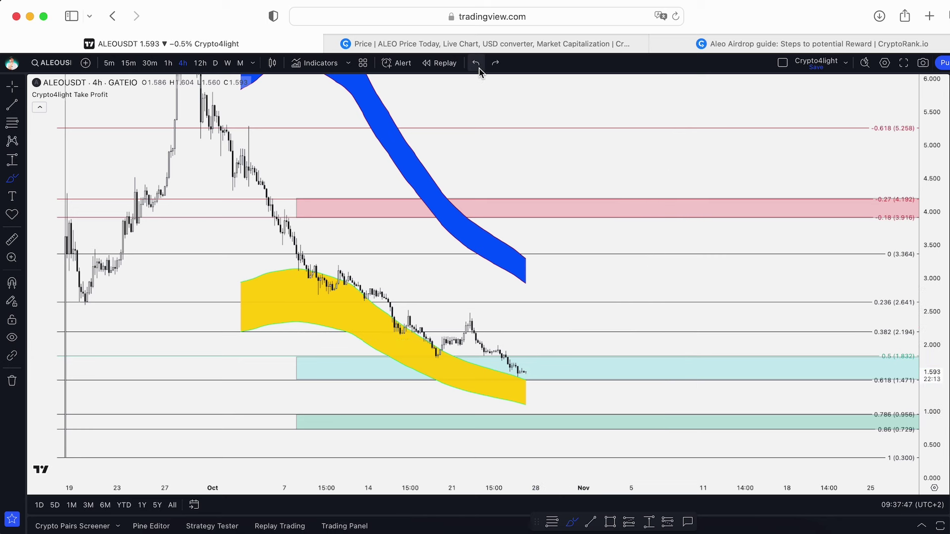
Sketch a brush path dipping to the 0.786 level and rebounding toward the red resistance zone, and undo it.
drag(527, 374, 541, 370)
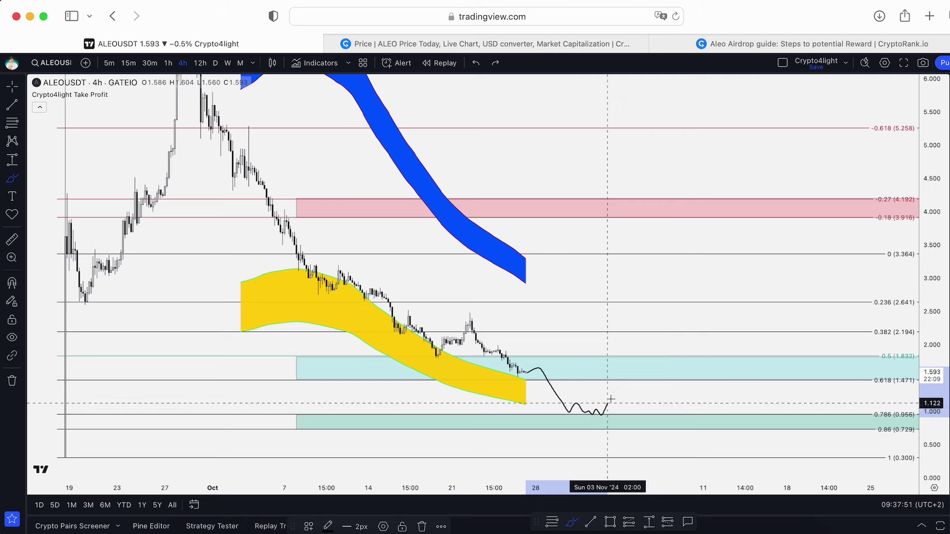
drag(611, 398, 657, 206)
click(476, 63)
Circle the current price area in the teal zone with the brush, undo the stroke and leave the brush tool.
scroll(523, 333, down, 2)
mouse_move(612, 364)
mouse_down()
mouse_move(577, 361)
mouse_move(492, 380)
mouse_move(523, 374)
mouse_up()
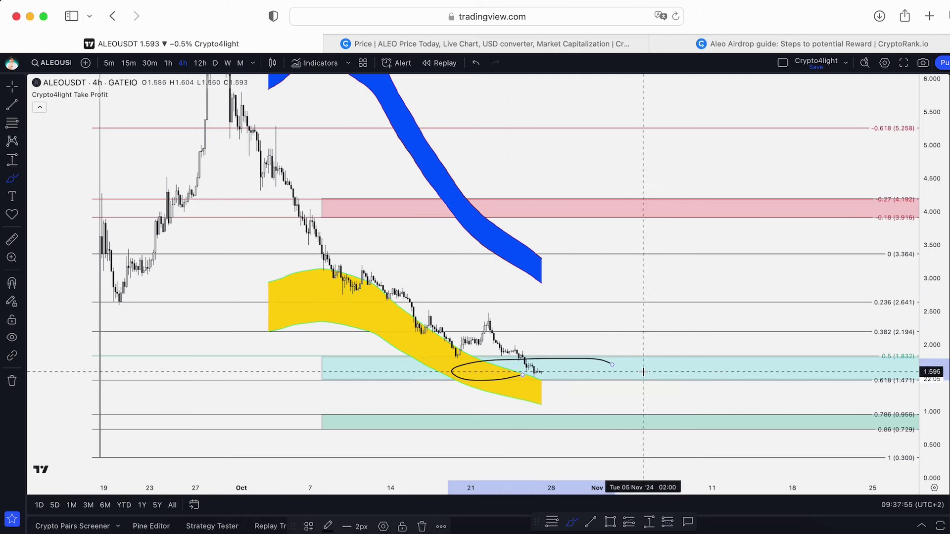
click(475, 63)
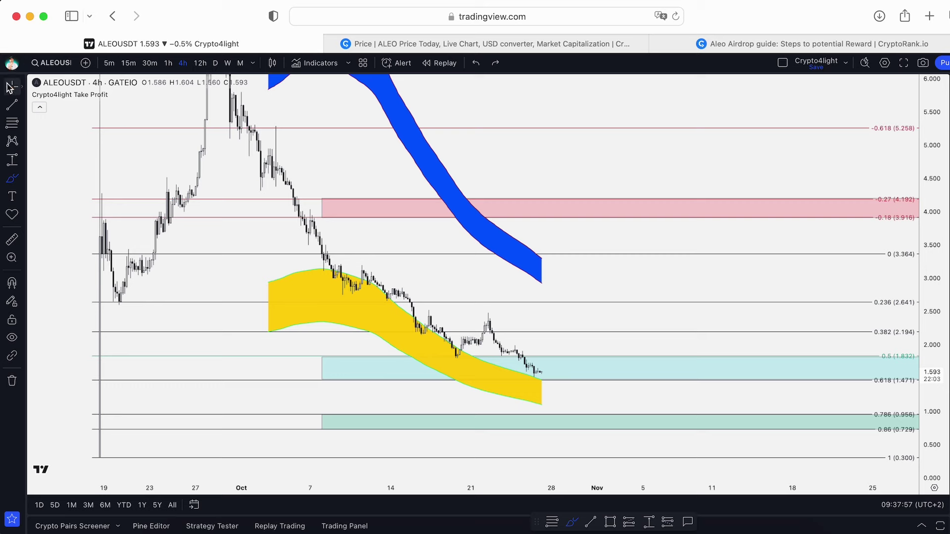
click(9, 89)
Switch the chart to the 1h timeframe and inspect the blue and yellow Take Profit bands against the Fibonacci levels and support zones.
scroll(473, 284, down, 3)
scroll(945, 177, down, 5)
drag(742, 185, 488, 206)
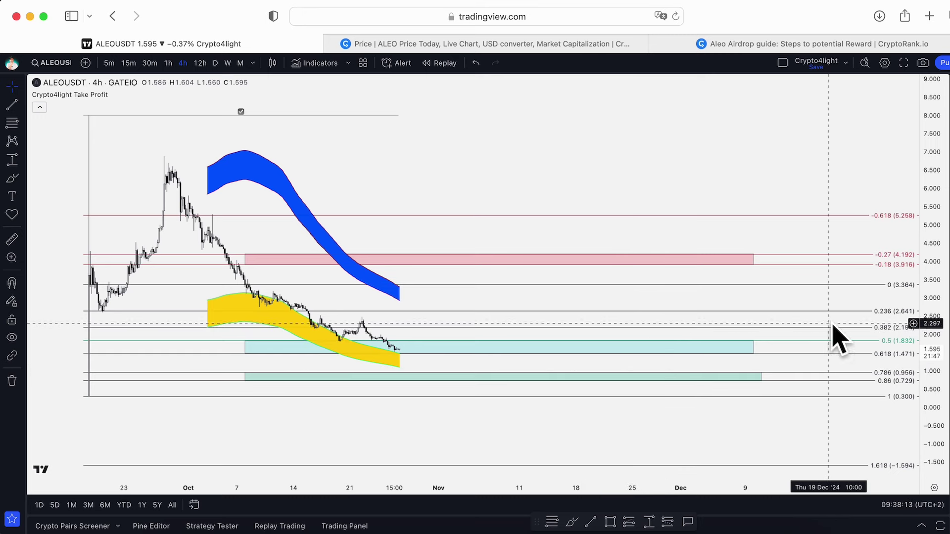
drag(526, 168, 615, 185)
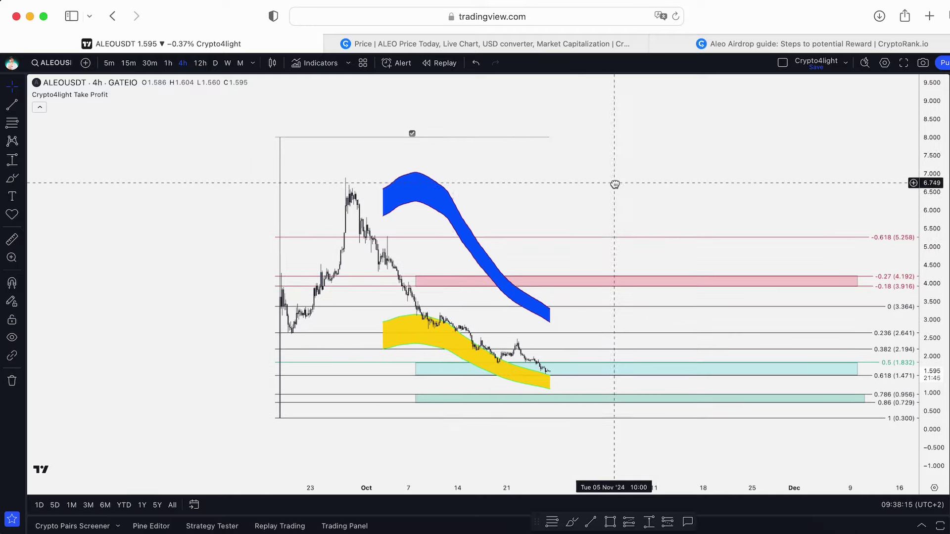
click(167, 63)
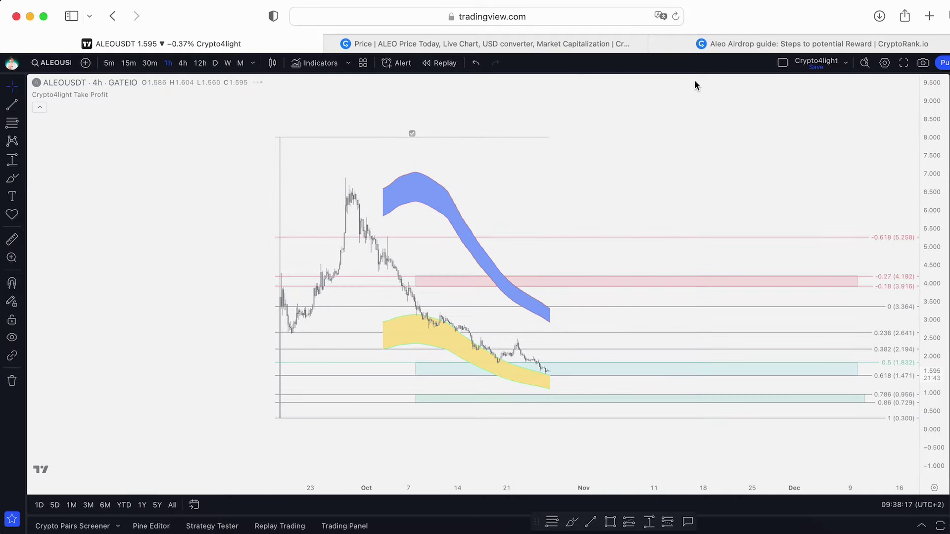
drag(932, 406, 932, 100)
scroll(658, 269, up, 3)
drag(639, 258, 692, 128)
scroll(678, 179, up, 5)
drag(604, 327, 632, 292)
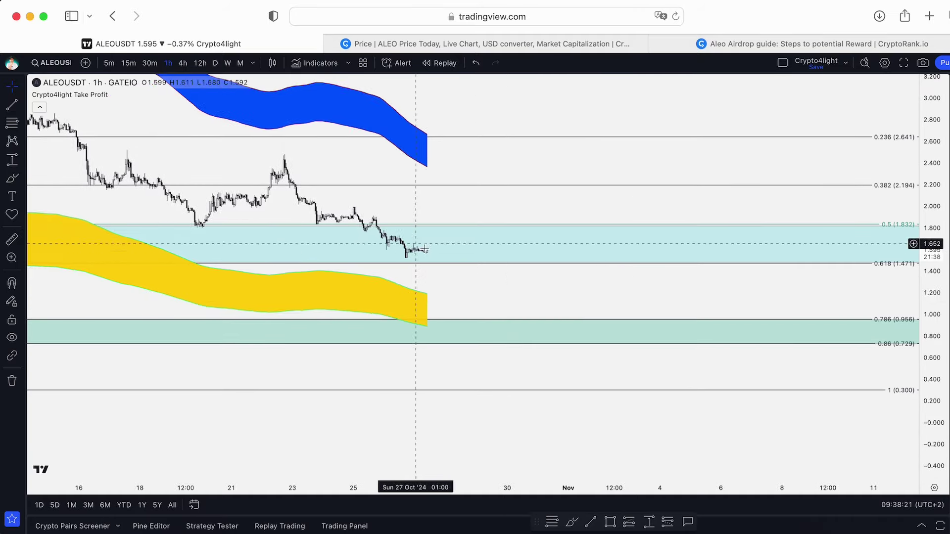
scroll(509, 277, up, 3)
drag(467, 294, 542, 294)
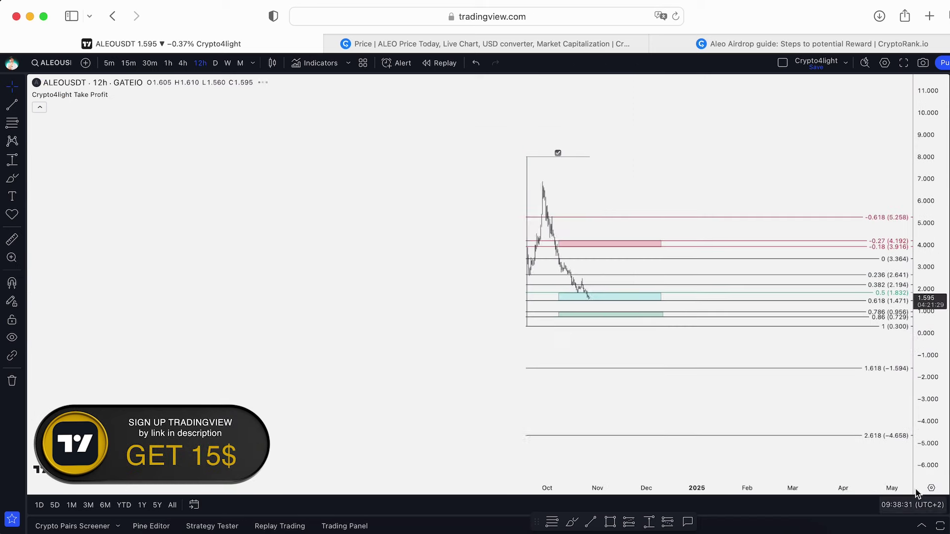
Frame the full 12h price history with its Fibonacci levels and shaded zones, and remove the Crypto4light Take Profit indicator.
drag(916, 491, 623, 487)
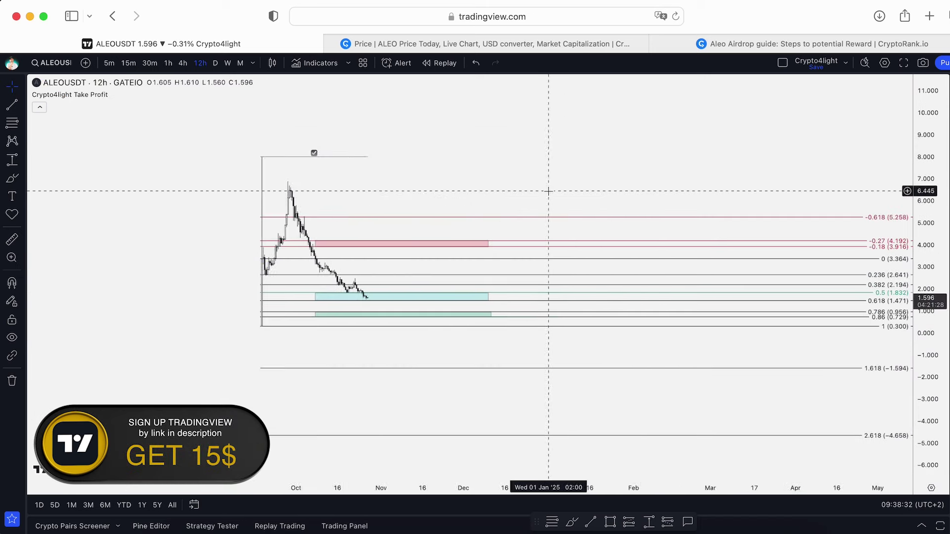
drag(548, 192, 717, 194)
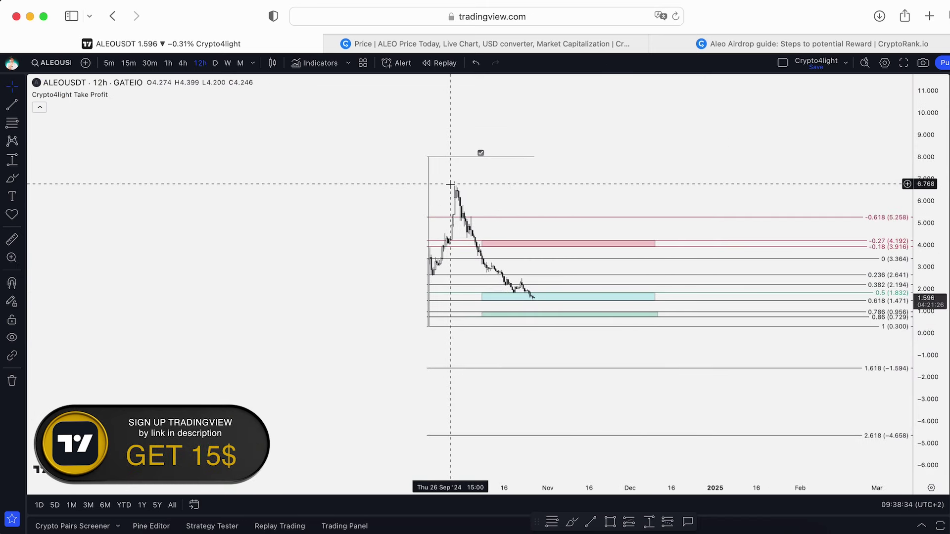
scroll(450, 184, up, 4)
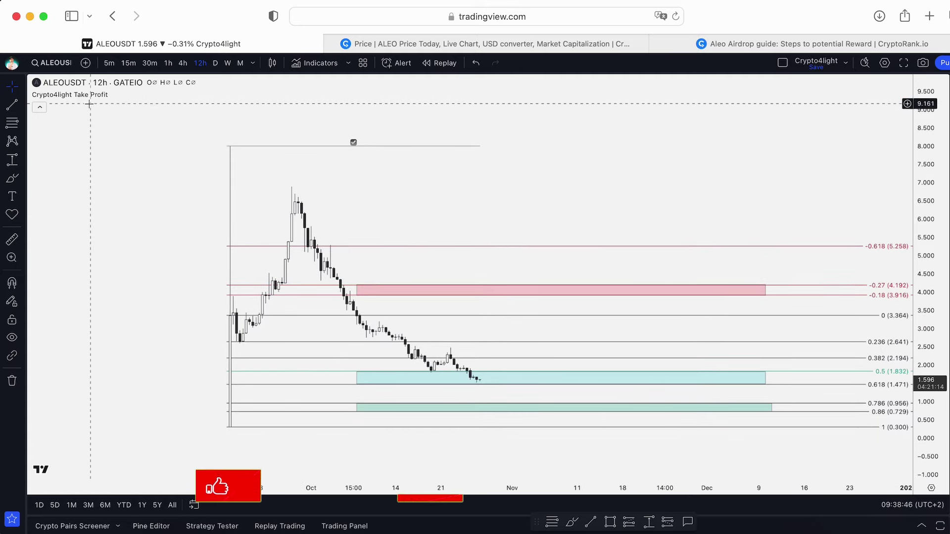
scroll(615, 218, down, 3)
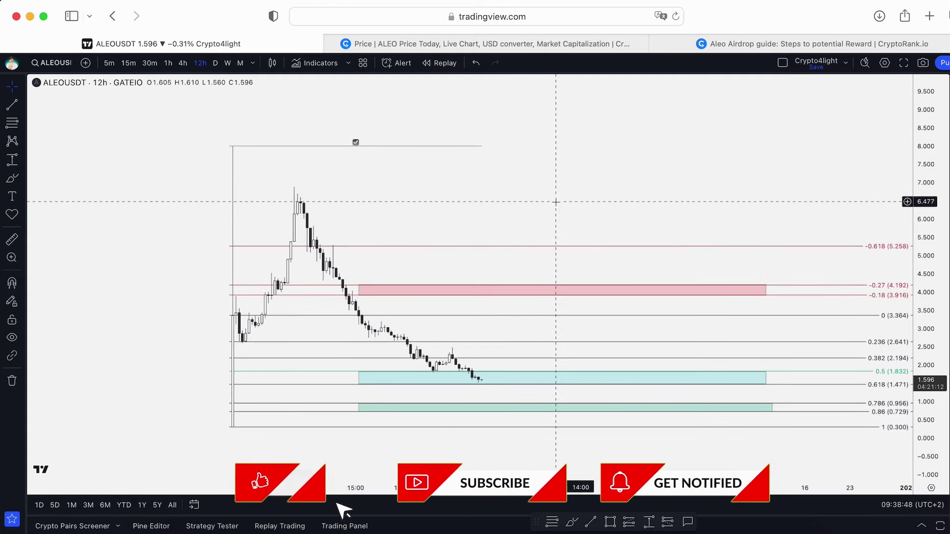